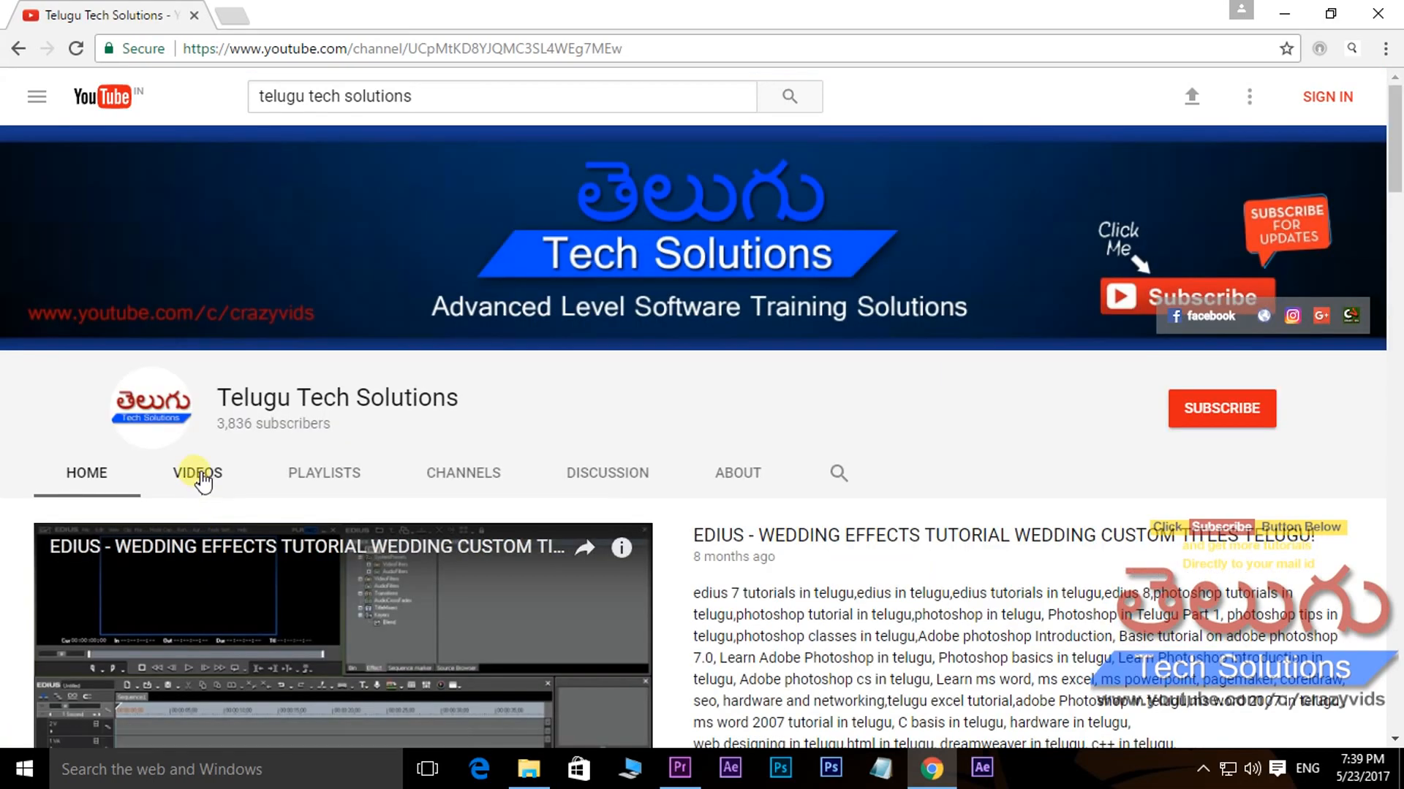
# - Browse the Telugu Tech Solutions channel's uploaded videos and created playlists, ending at its subscribe option
pyautogui.click(194, 474)
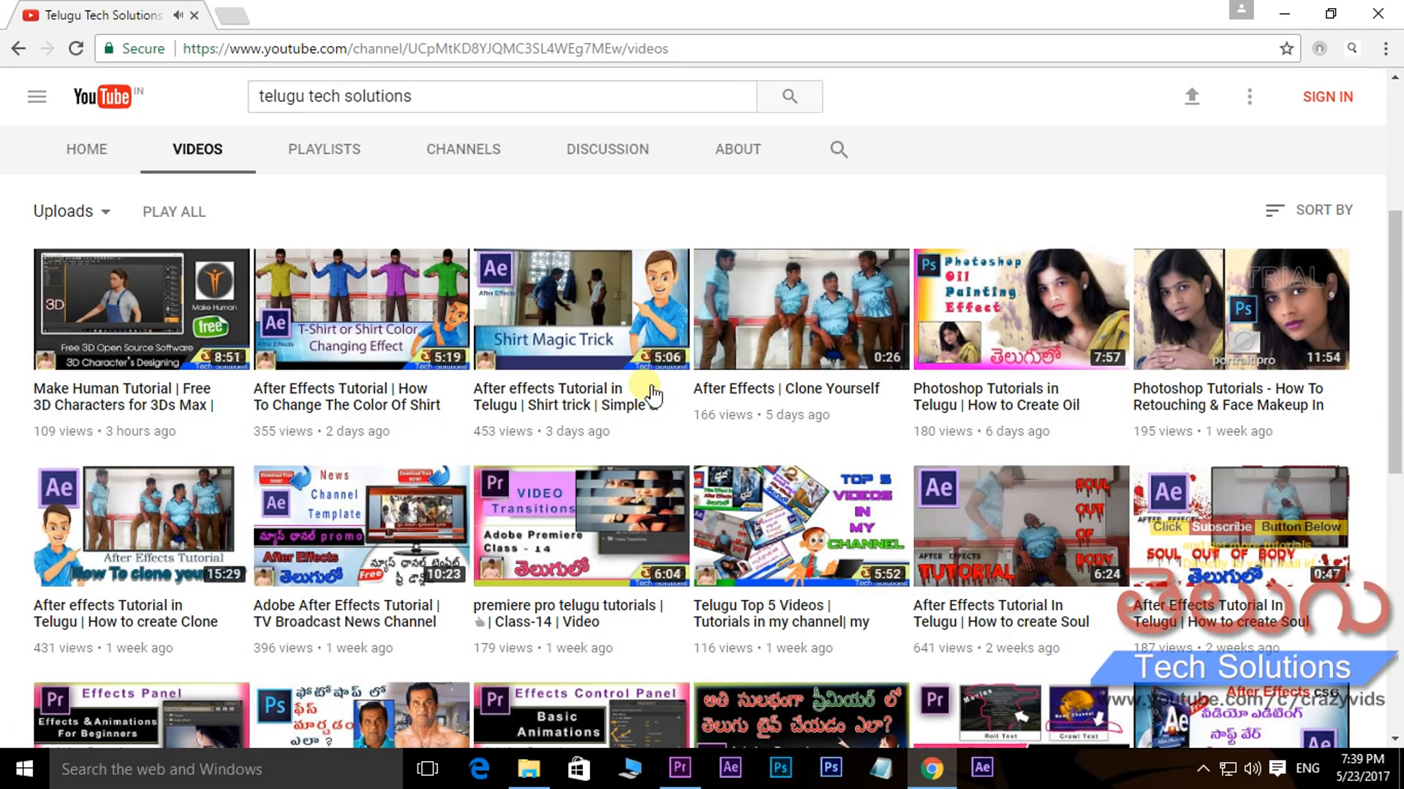
pyautogui.scroll(-6, 834, 394)
pyautogui.scroll(10, 840, 406)
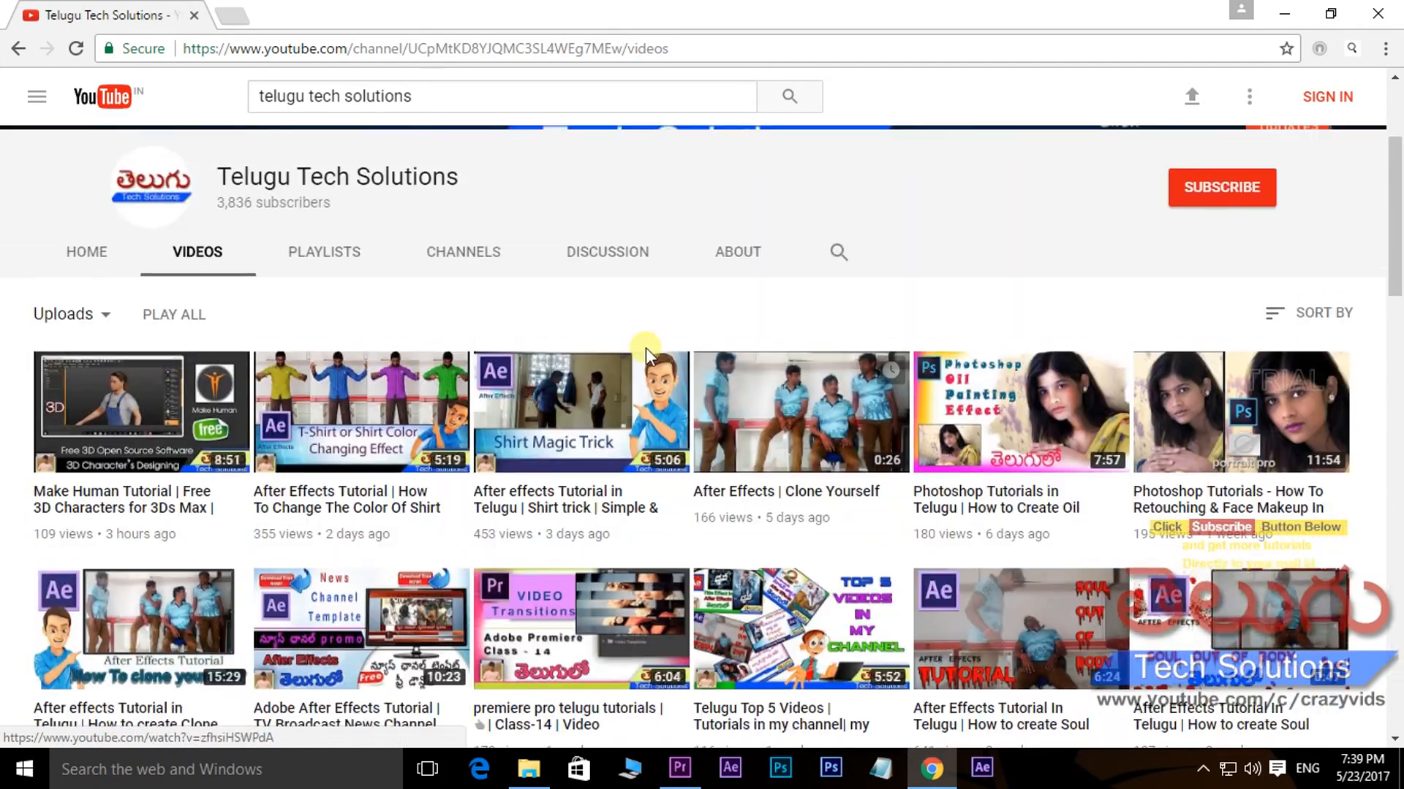
pyautogui.click(322, 256)
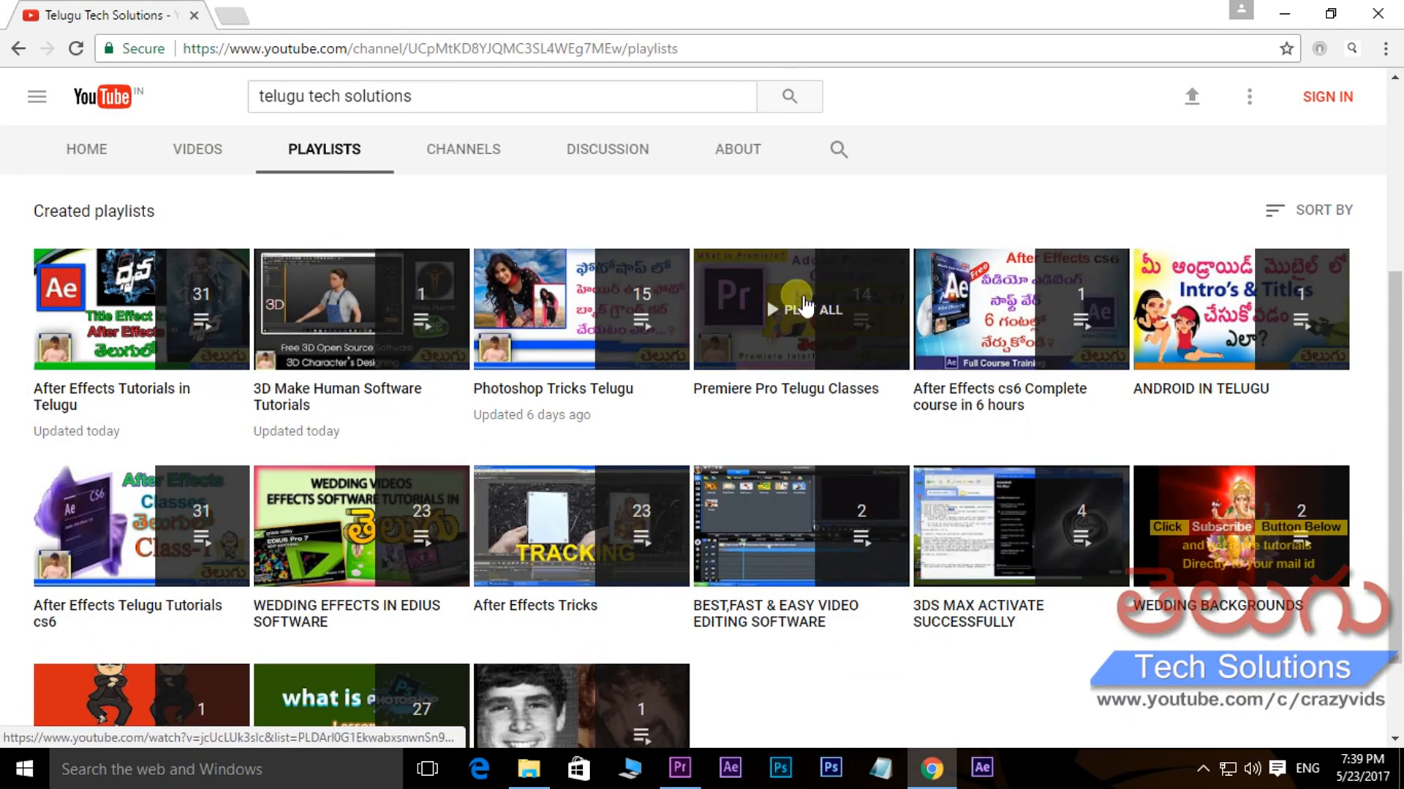
pyautogui.scroll(-2, 377, 530)
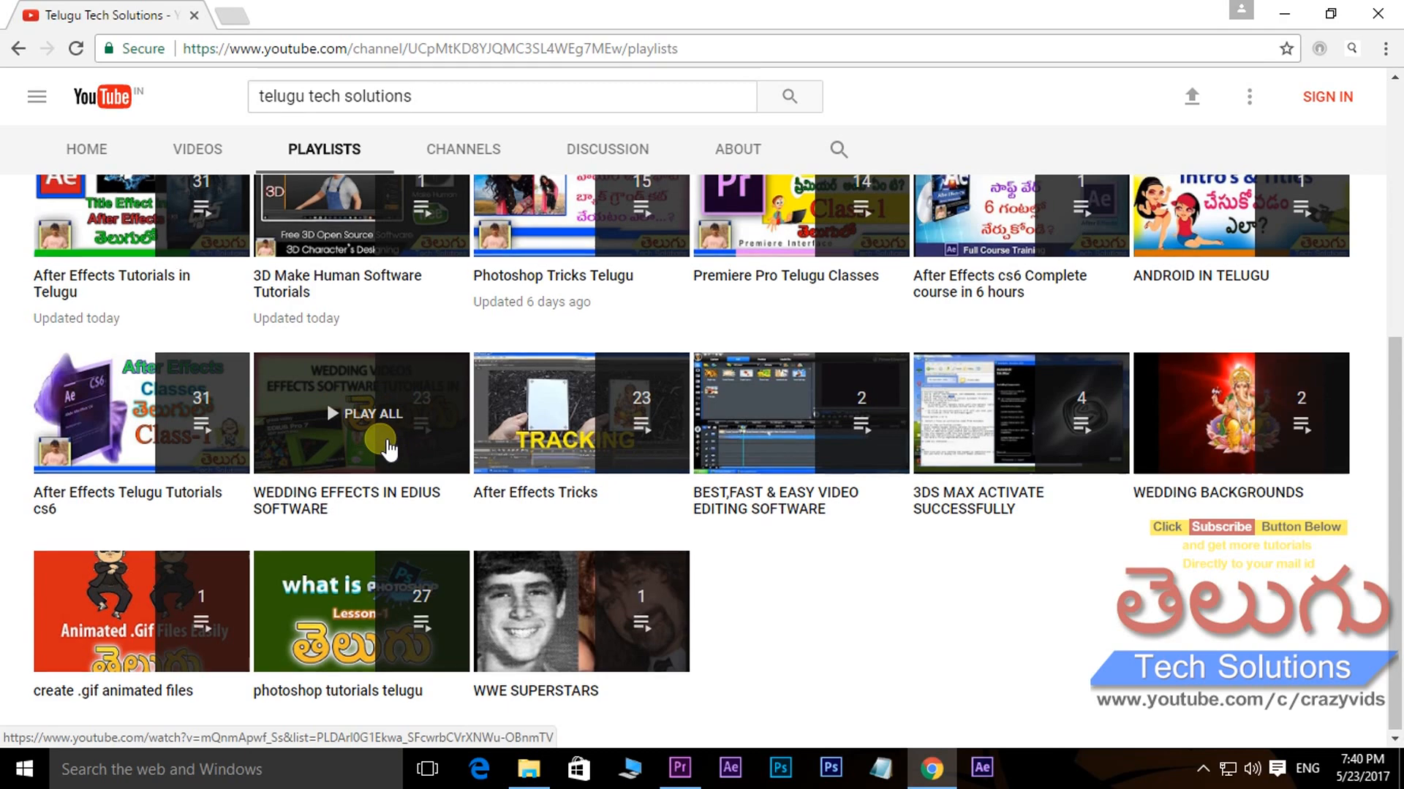
pyautogui.scroll(5, 866, 380)
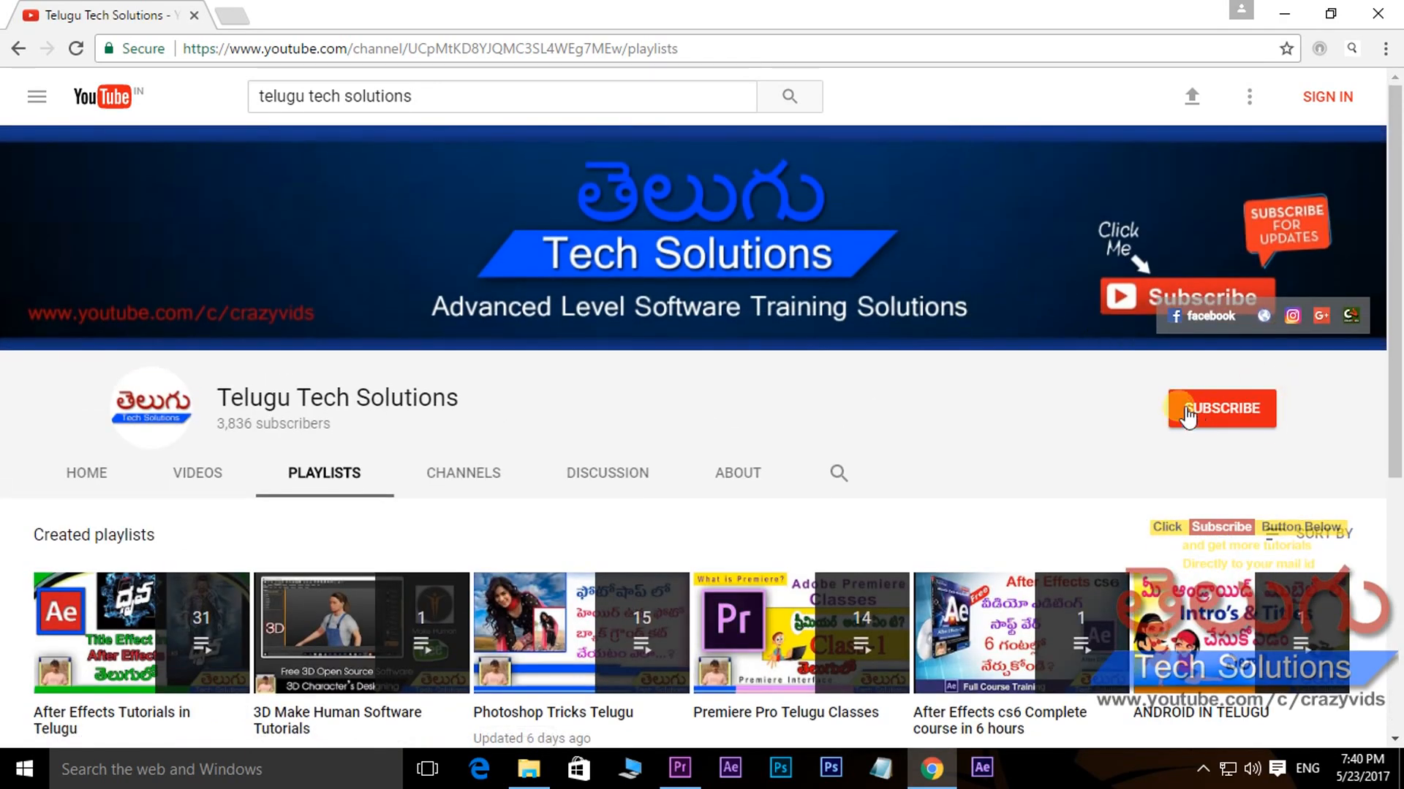
pyautogui.click(1241, 422)
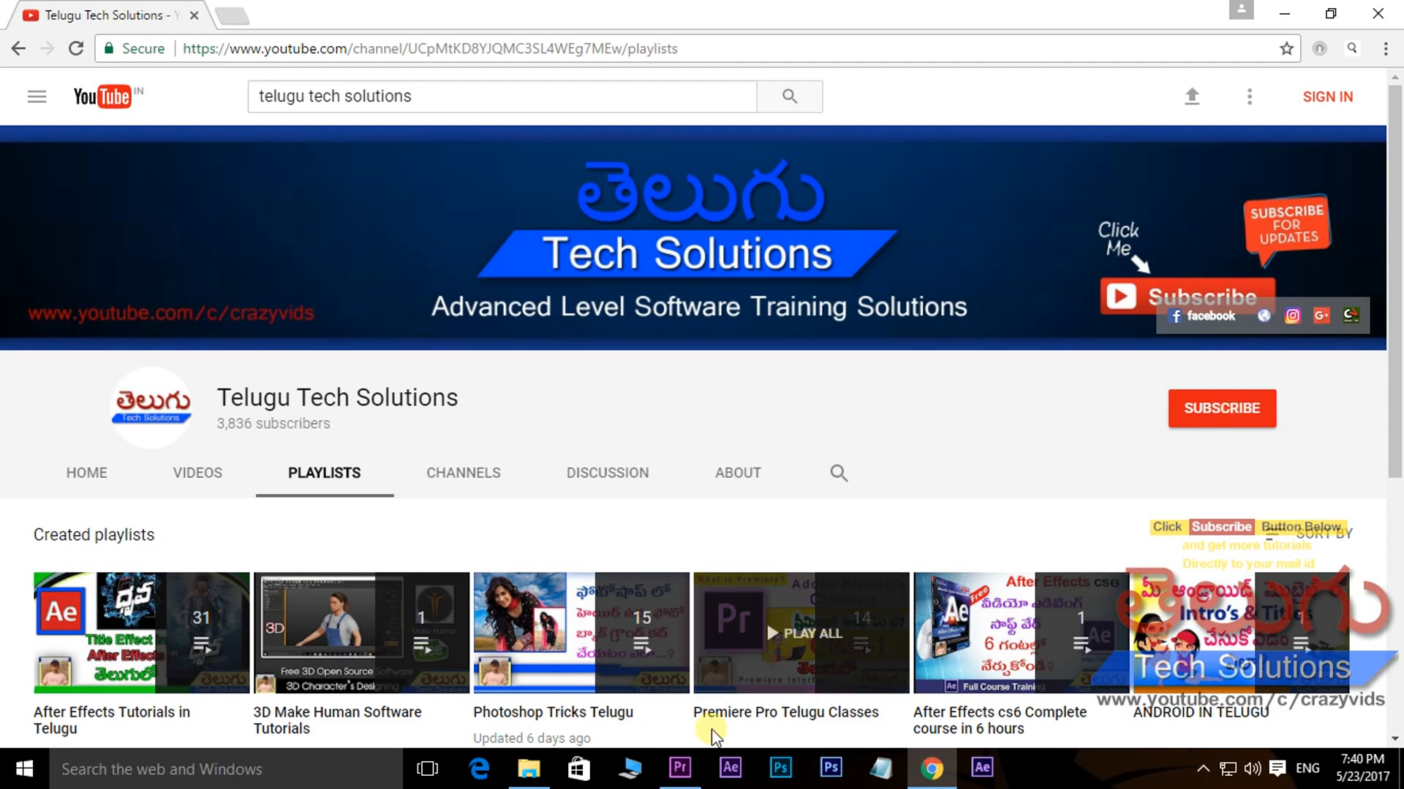
# - Switch to Premiere Pro and import the Crazy Feeling Full Video Song clip from the video songs folder
pyautogui.click(680, 767)
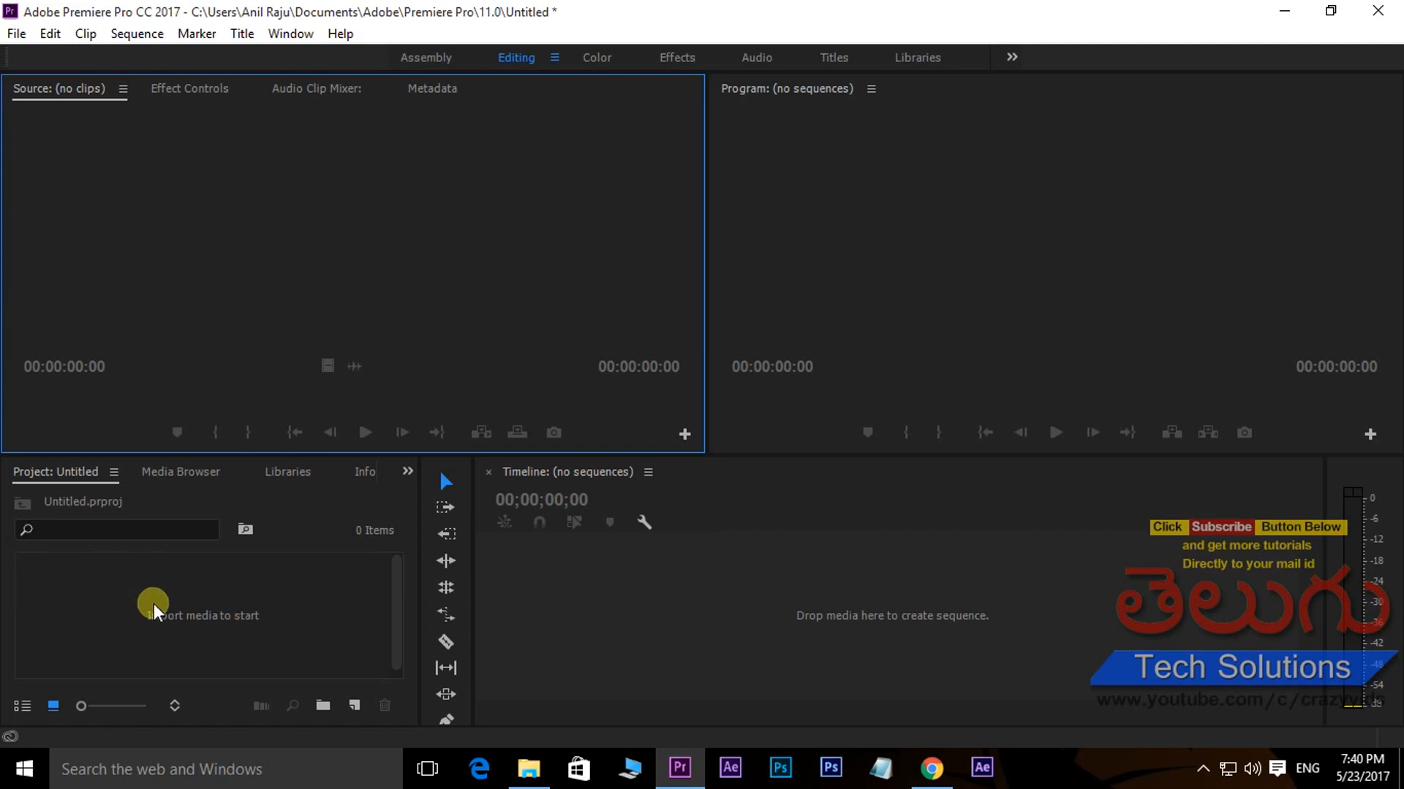
pyautogui.doubleClick(189, 592)
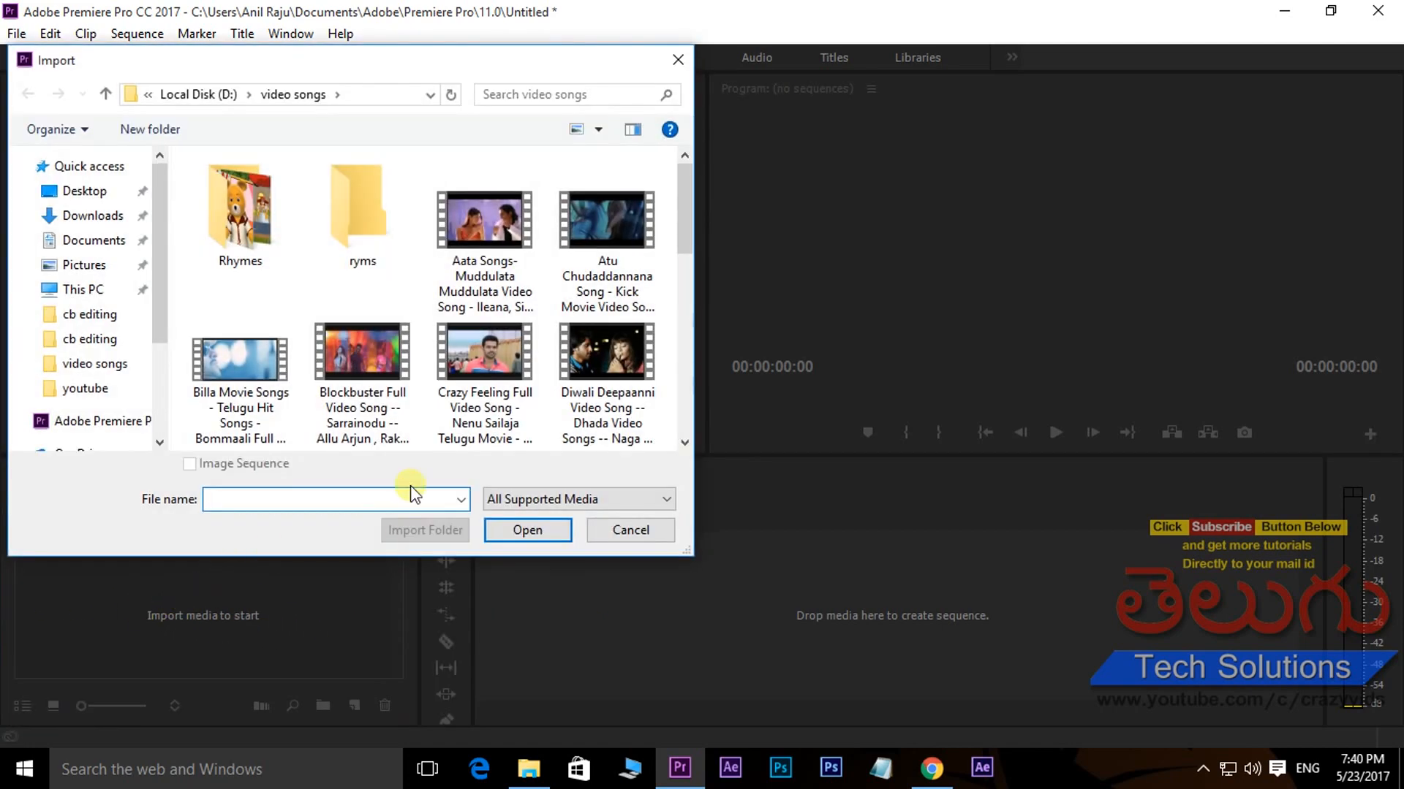
pyautogui.click(475, 351)
pyautogui.click(528, 531)
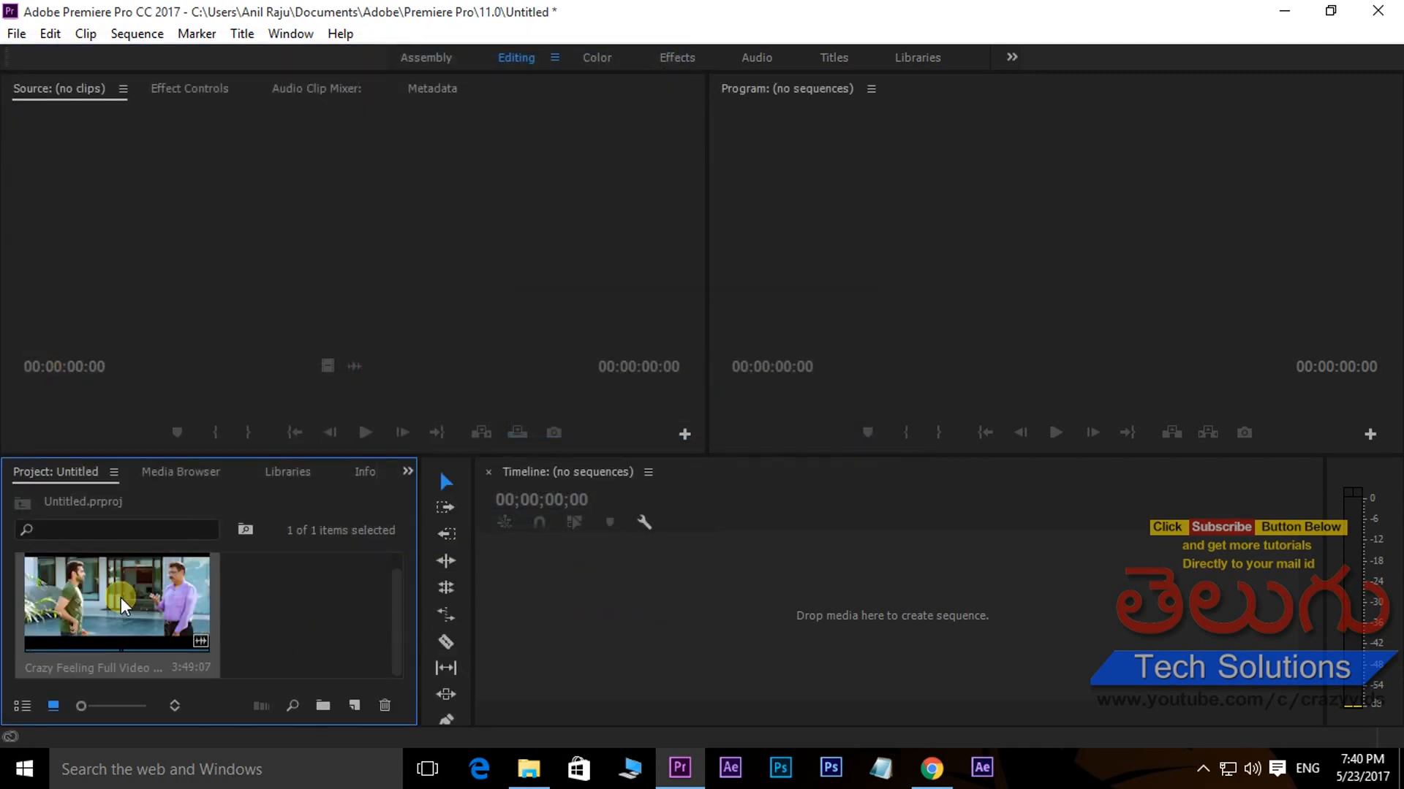
# - Open the imported song clip in the Source monitor and mark its In point at 00:00:01:22
pyautogui.doubleClick(120, 598)
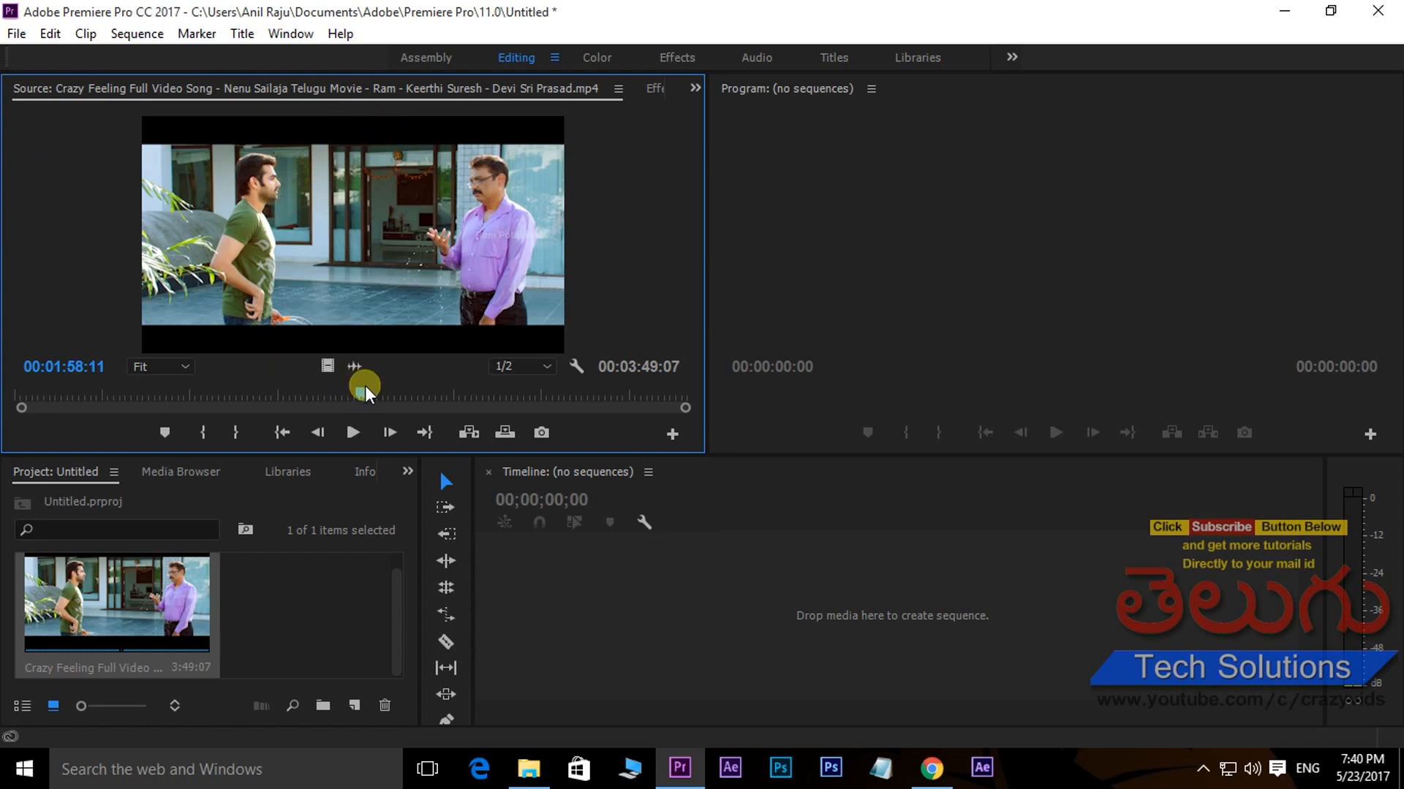
pyautogui.moveTo(361, 394); pyautogui.dragTo(6, 397)
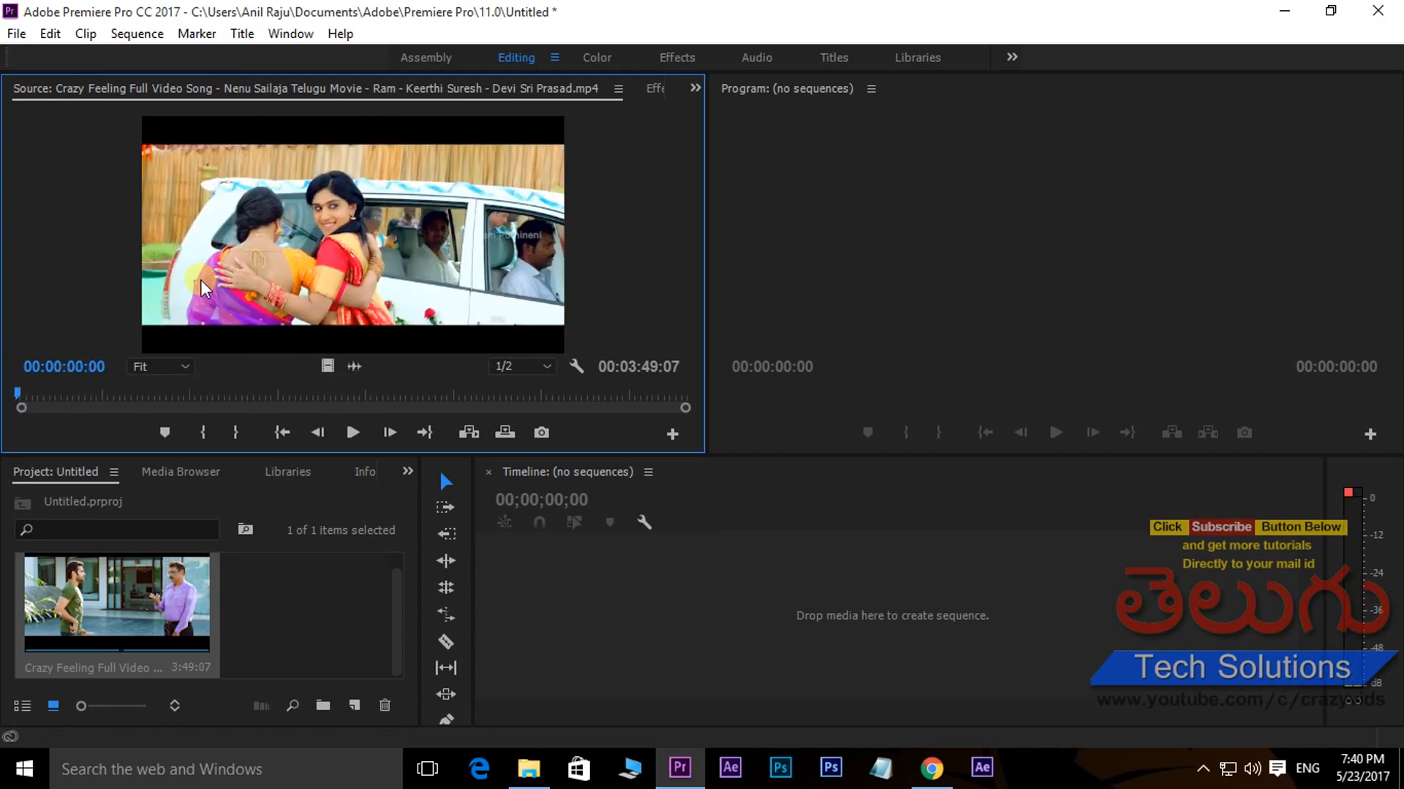
pyautogui.press('space')
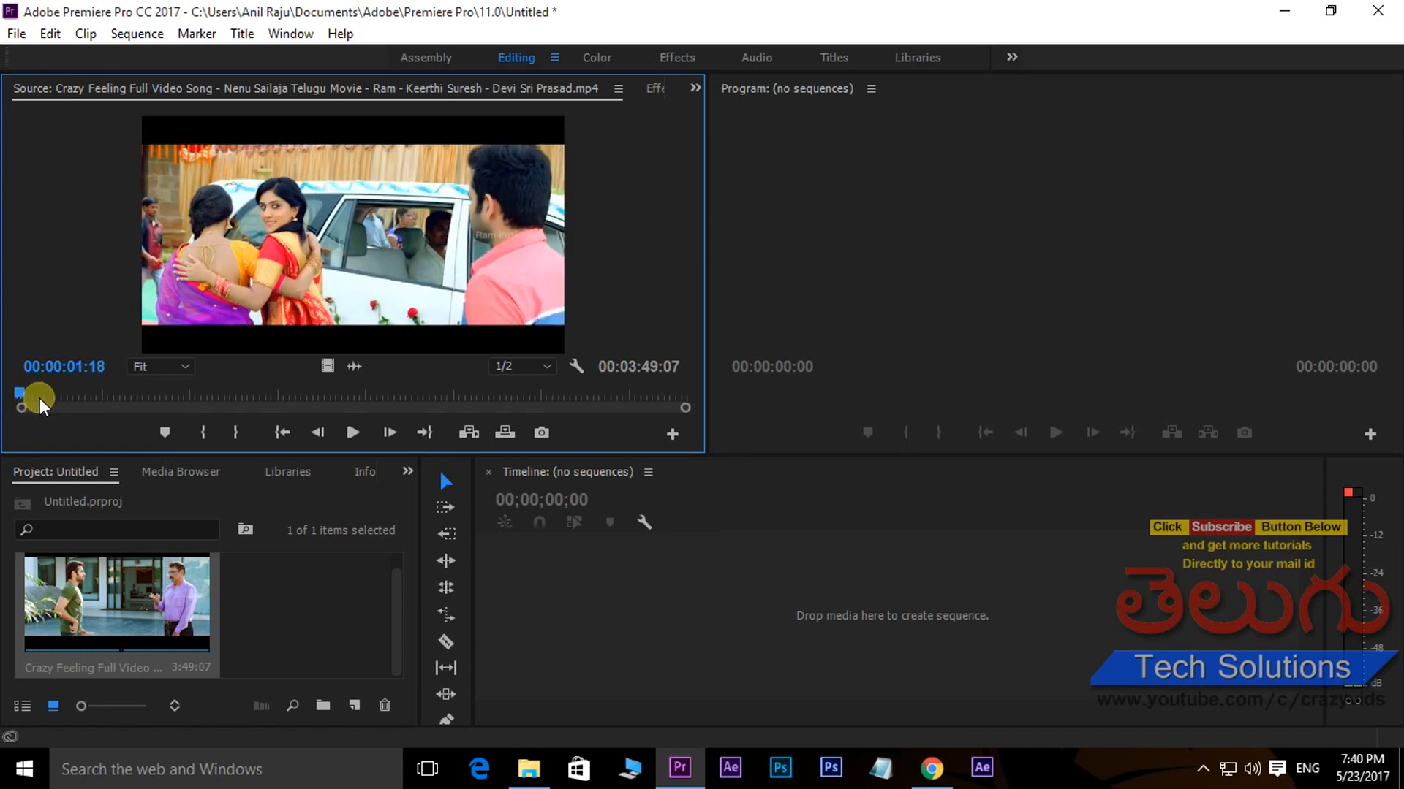
pyautogui.press('space')
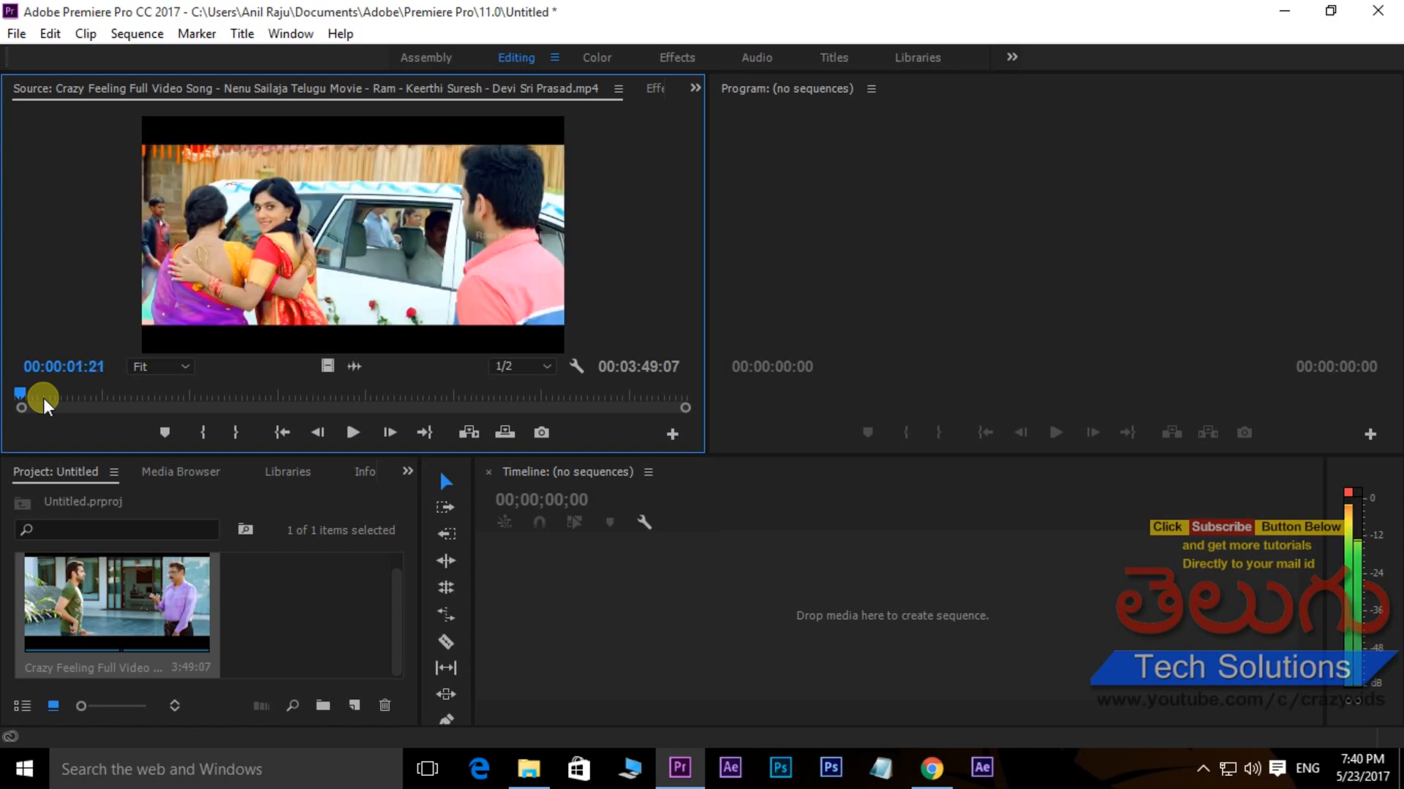
pyautogui.press('Right')
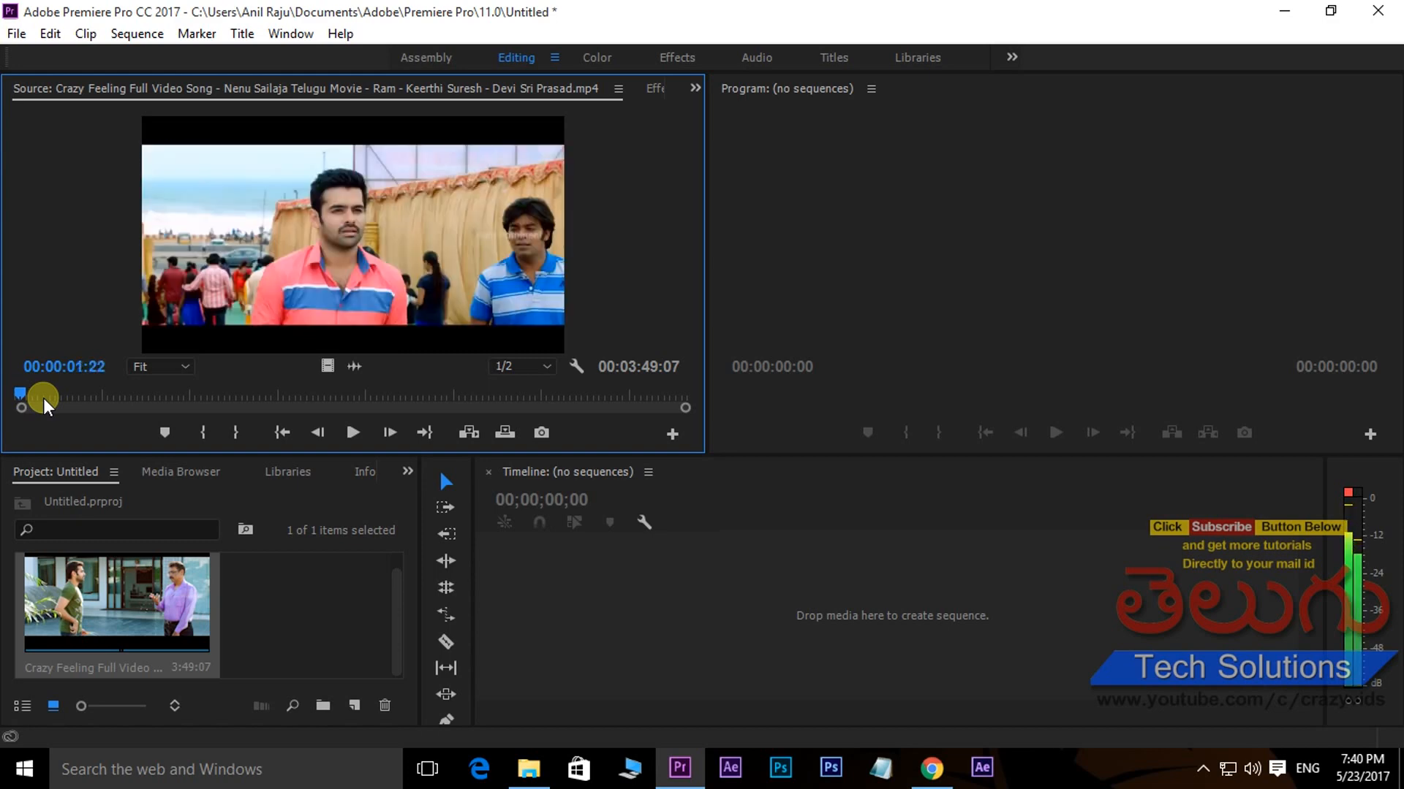
pyautogui.click(204, 429)
# - Mark the source clip's Out point at 00:00:04:23 and create a sequence from only the video of the marked range
pyautogui.moveTo(20, 391); pyautogui.dragTo(30, 391)
pyautogui.press('Left')
pyautogui.press('Left')
pyautogui.press('Left')
pyautogui.press('Left')
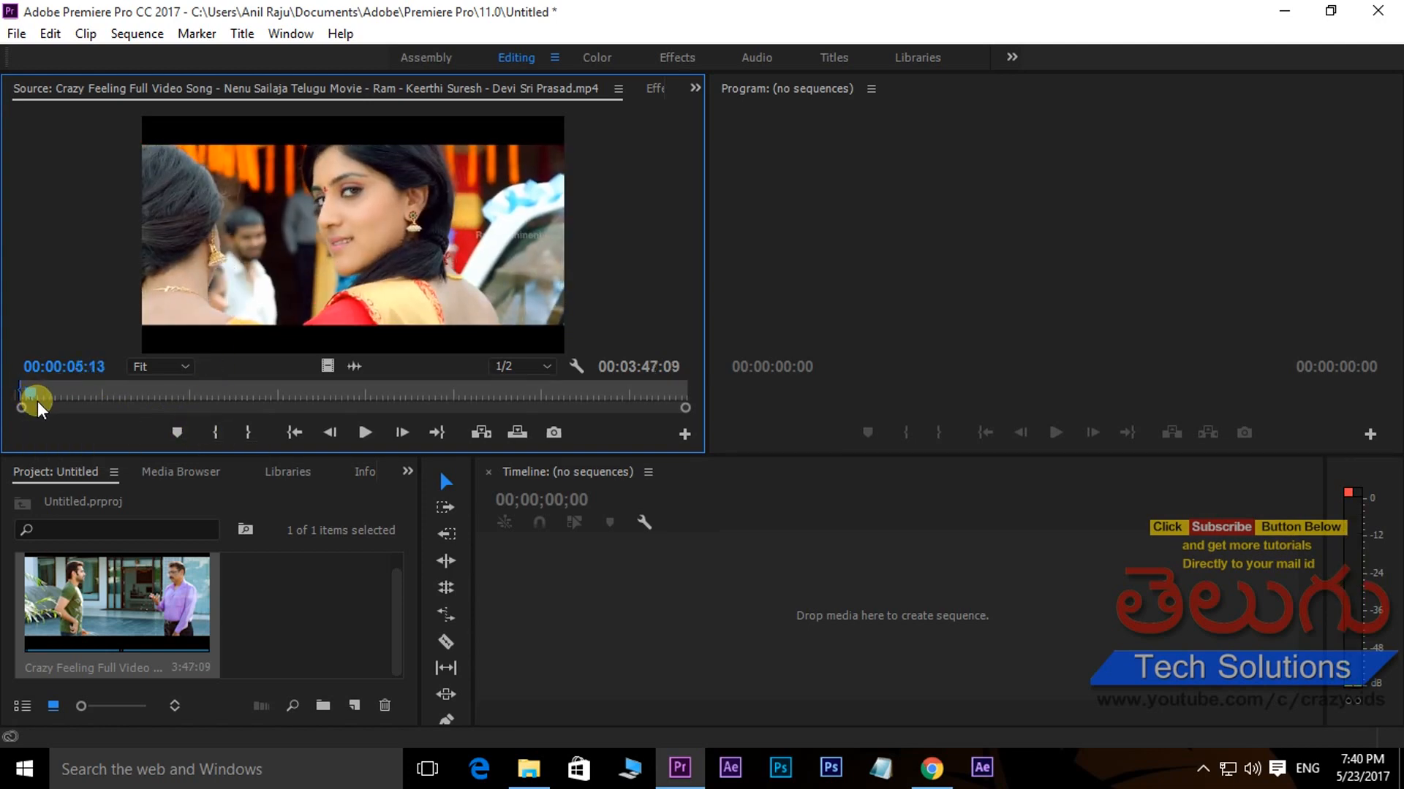
pyautogui.press('Left')
pyautogui.press('Left')
pyautogui.press('Left')
pyautogui.press('Left')
pyautogui.press('Left')
pyautogui.press('Left')
pyautogui.press('Left')
pyautogui.press('Left')
pyautogui.press('Left')
pyautogui.press('Left')
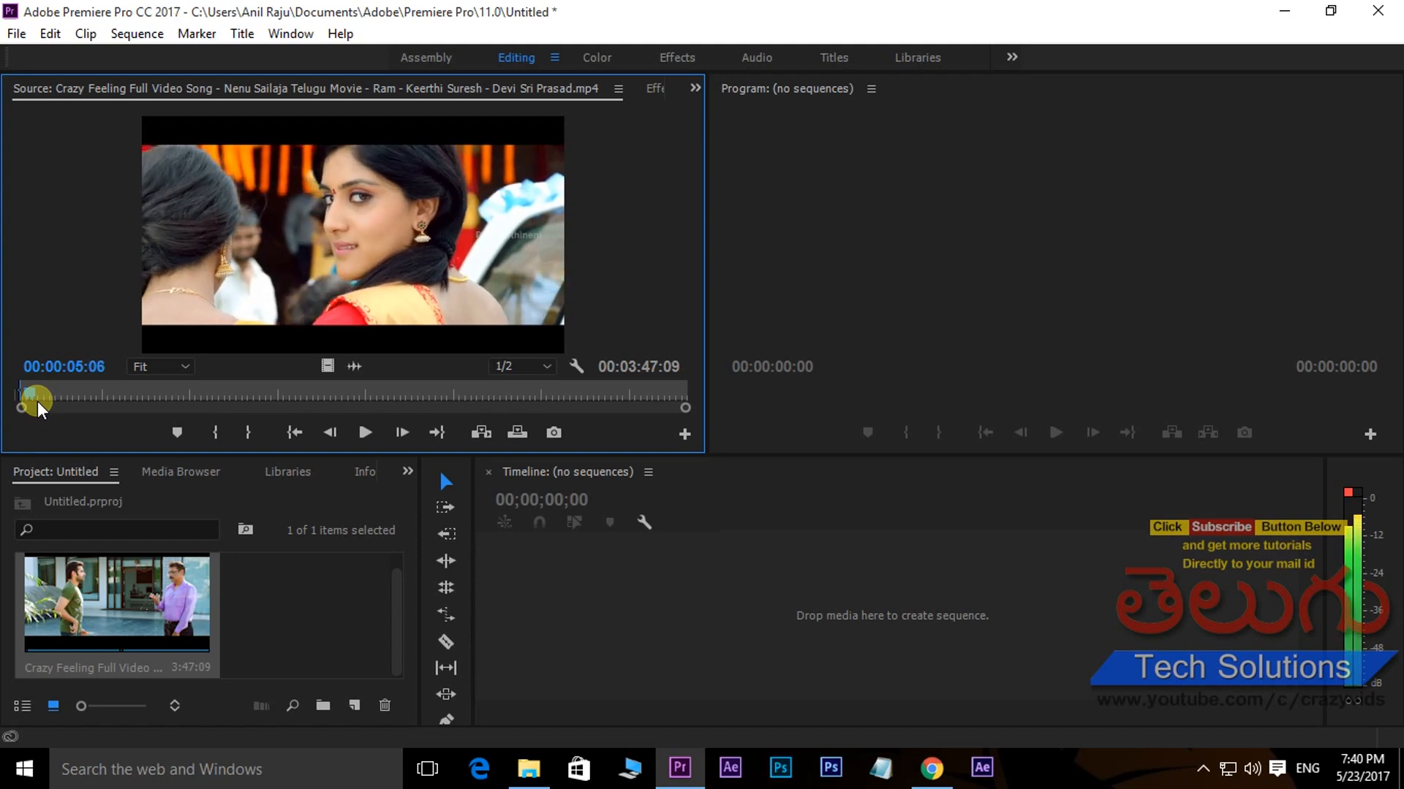
pyautogui.press('Left')
pyautogui.press('Left')
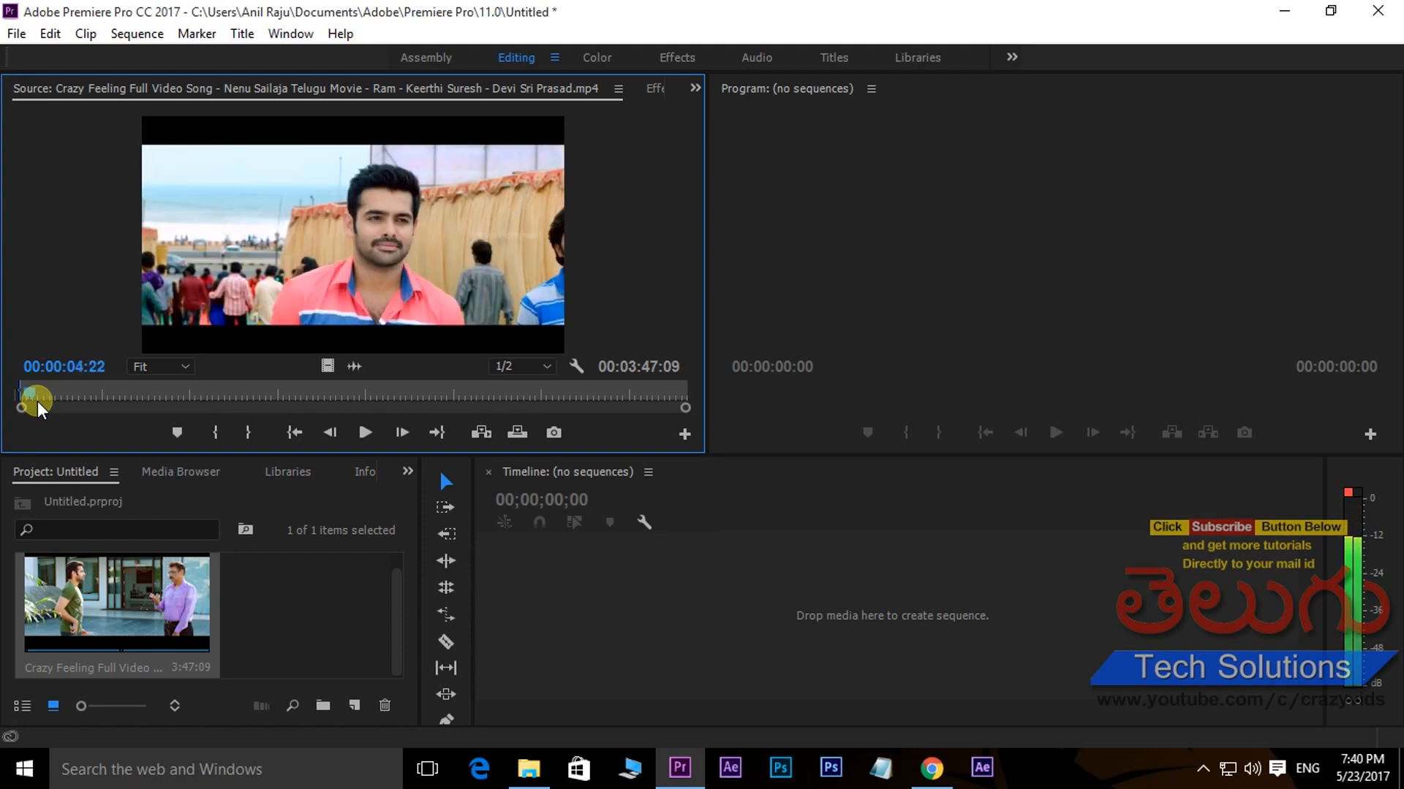
pyautogui.click(247, 431)
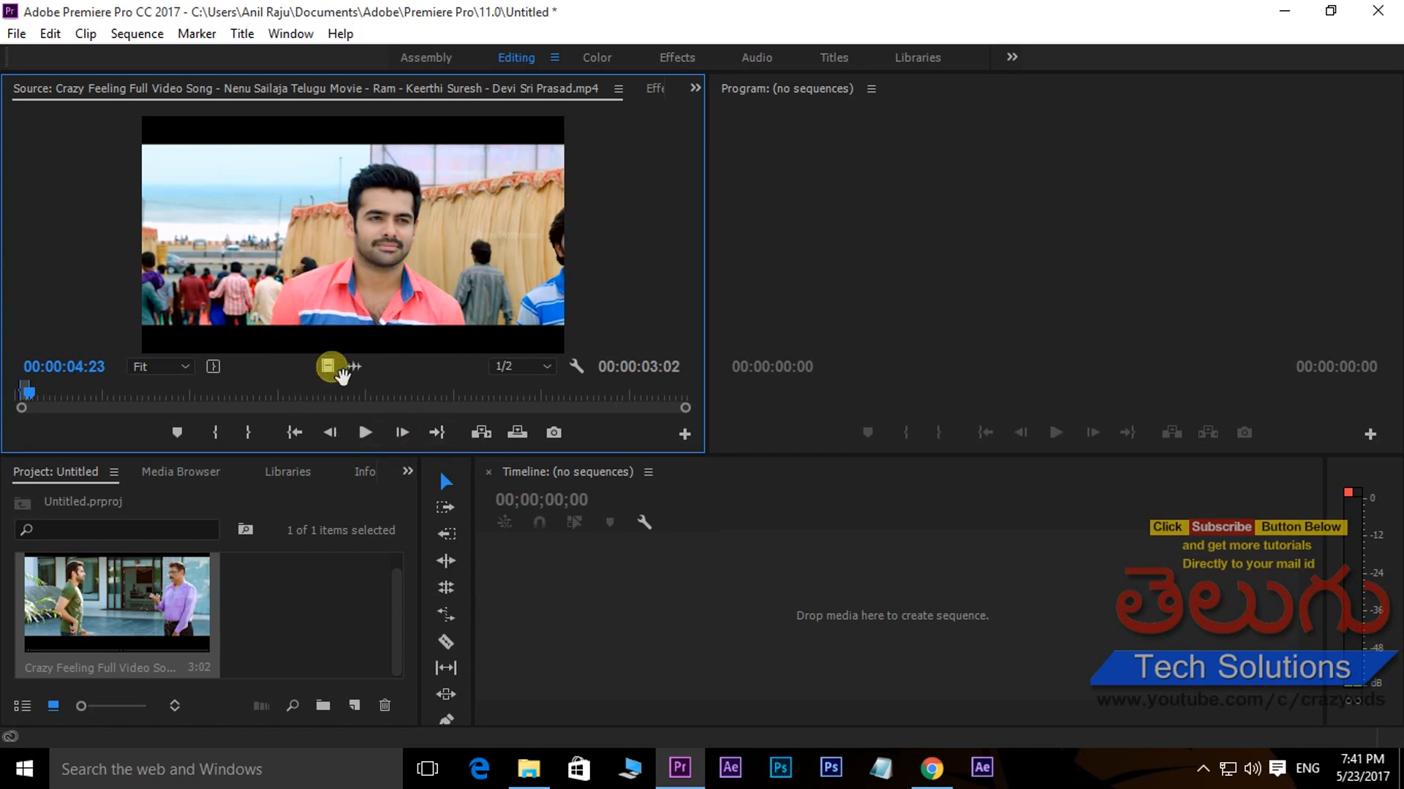
pyautogui.moveTo(341, 374); pyautogui.dragTo(595, 581)
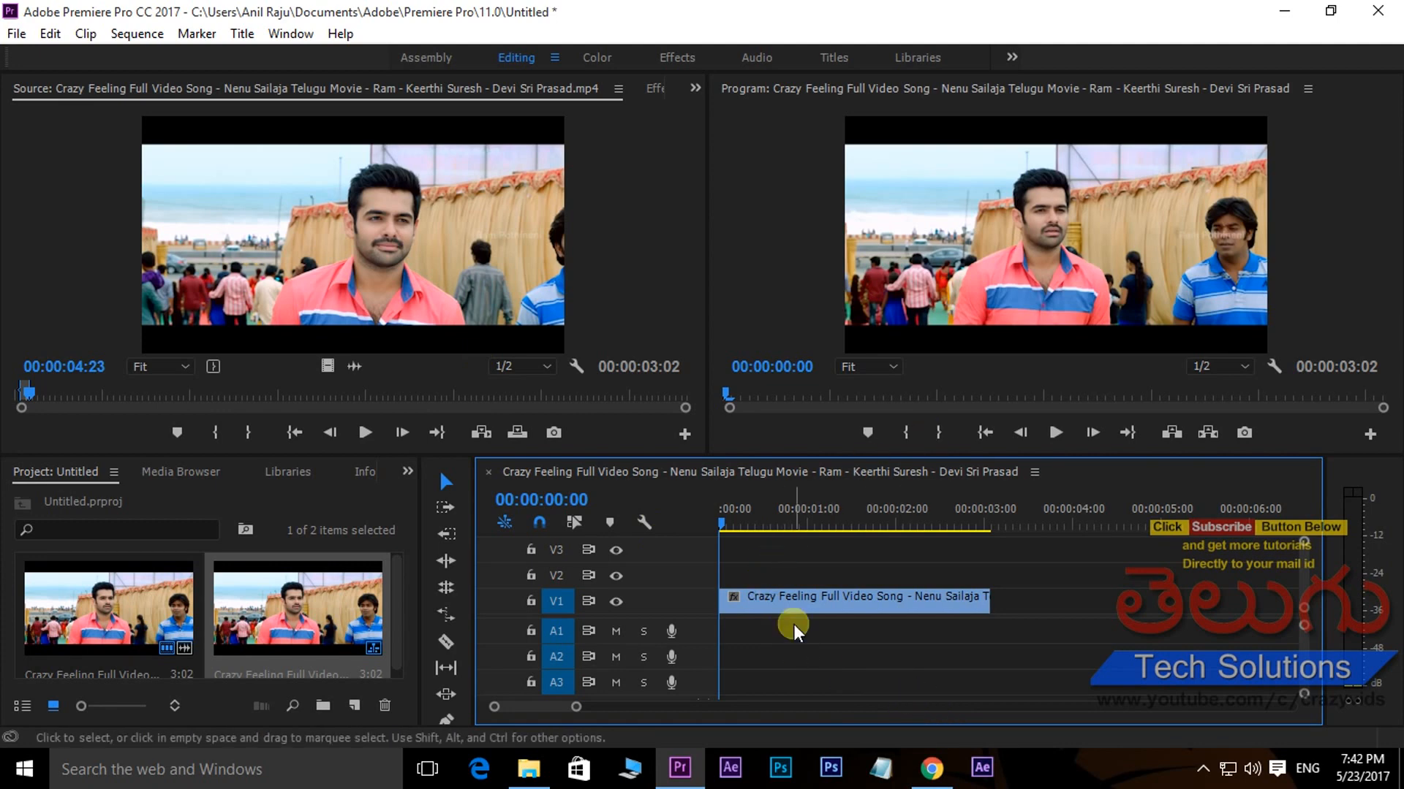
# - Find the Mosaic video effect by searching for "mos" and apply it to the clip on V1
pyautogui.click(814, 592)
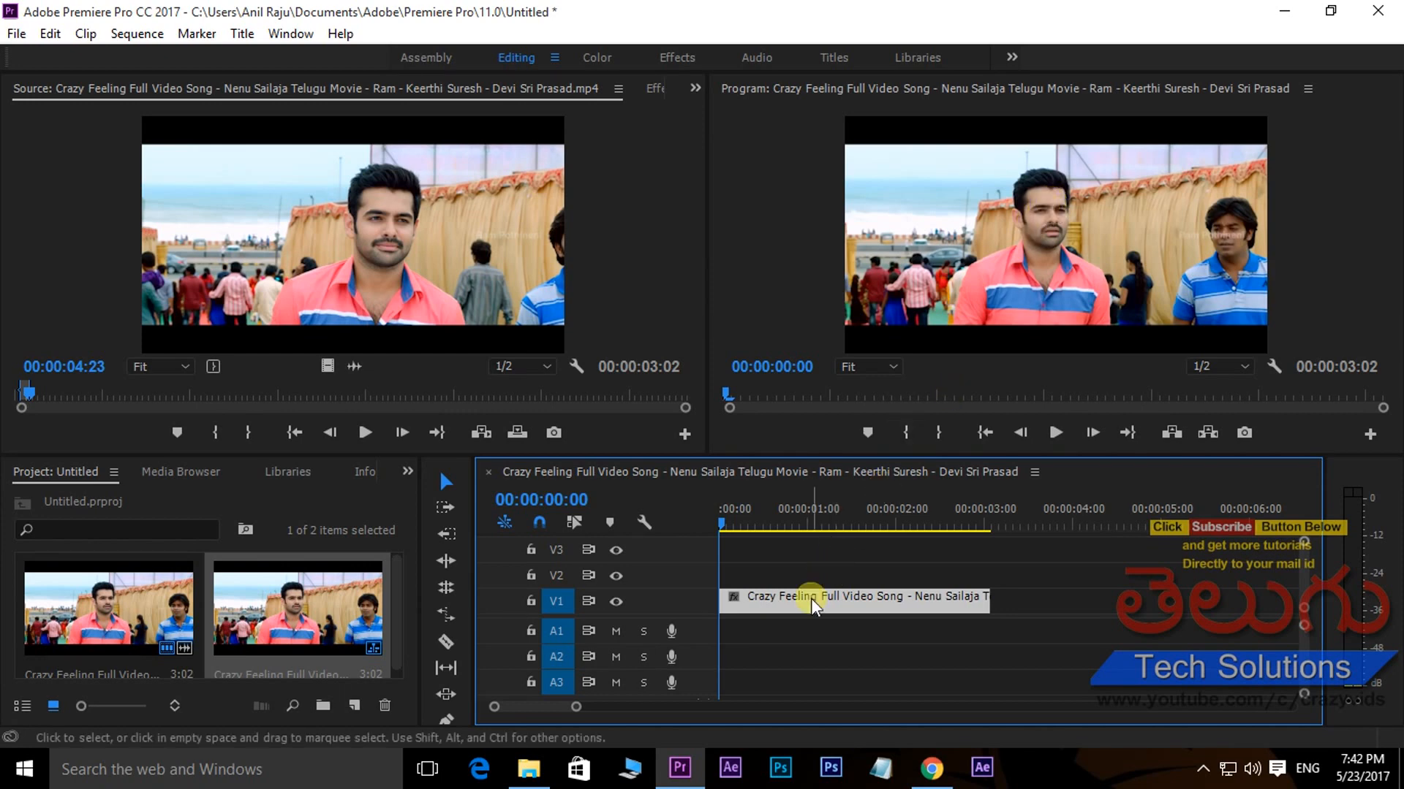
pyautogui.click(344, 475)
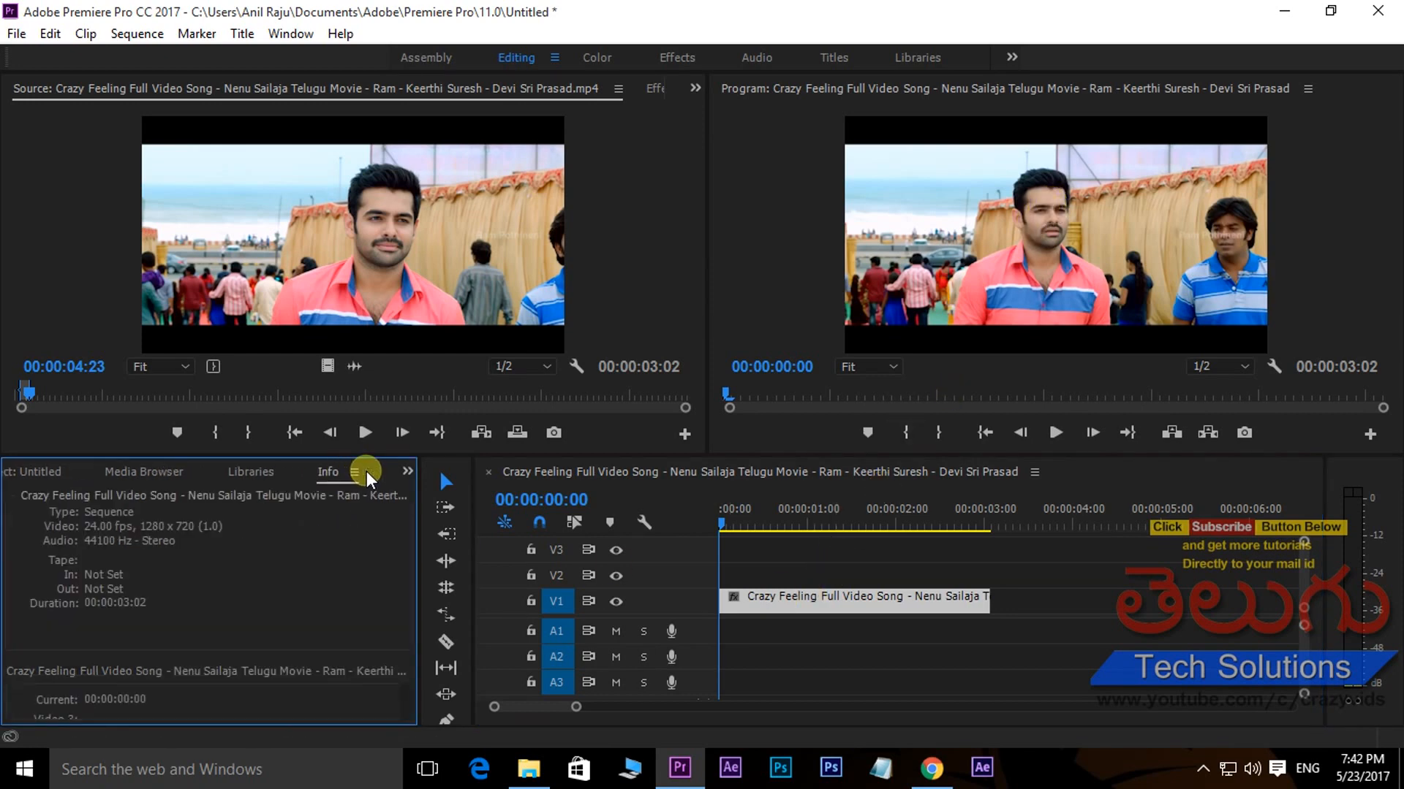
pyautogui.click(360, 476)
pyautogui.click(102, 503)
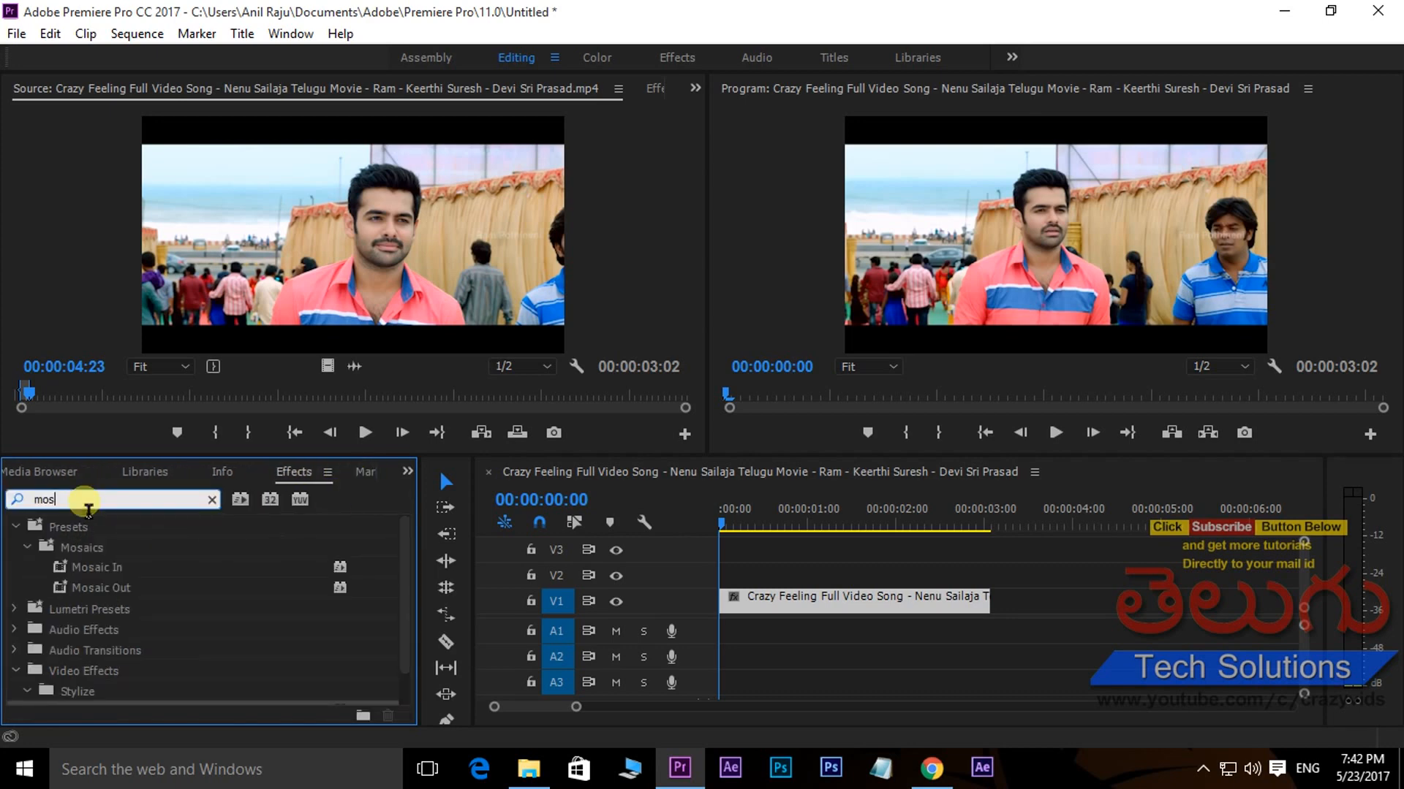
pyautogui.press('BackSpace')
pyautogui.press('BackSpace')
pyautogui.press('BackSpace')
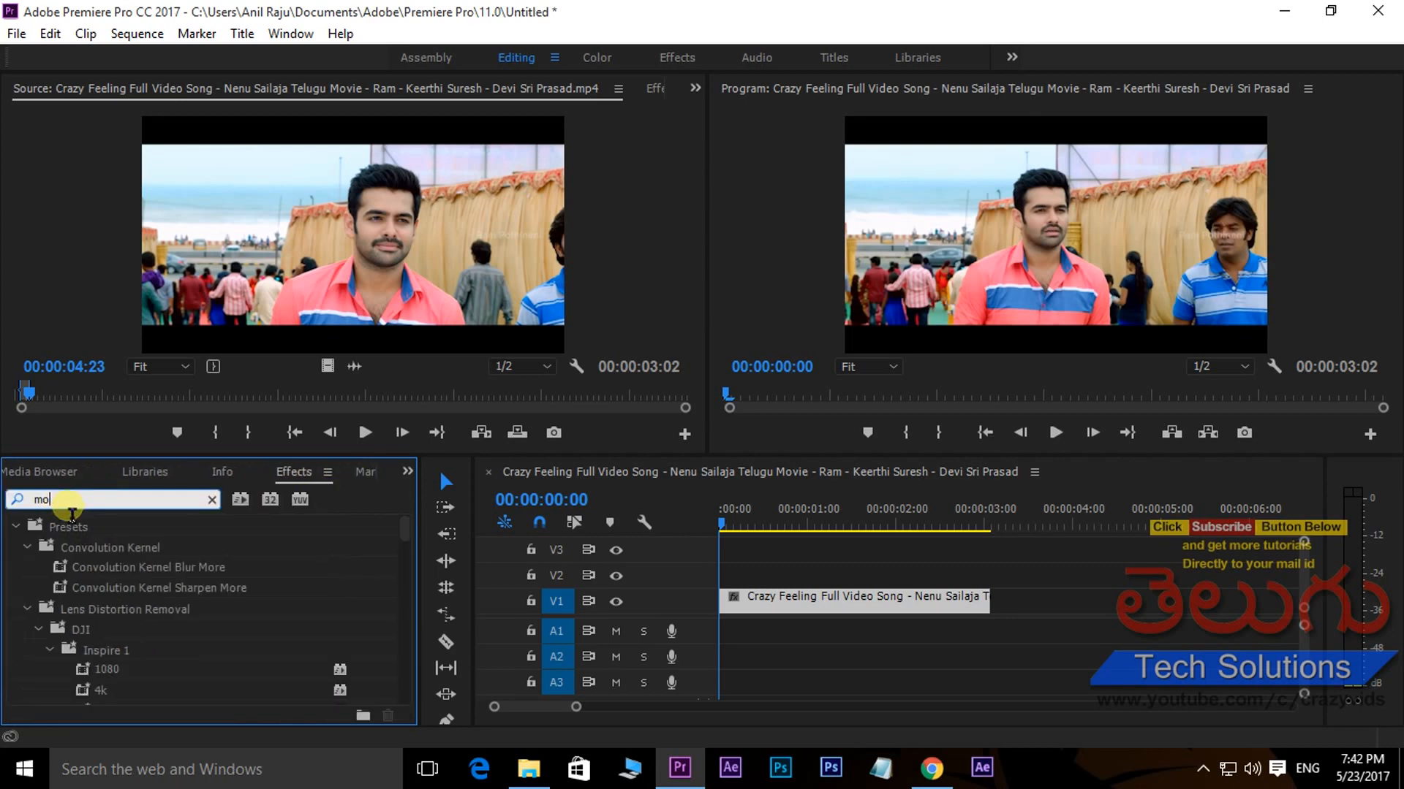
pyautogui.write('mos')
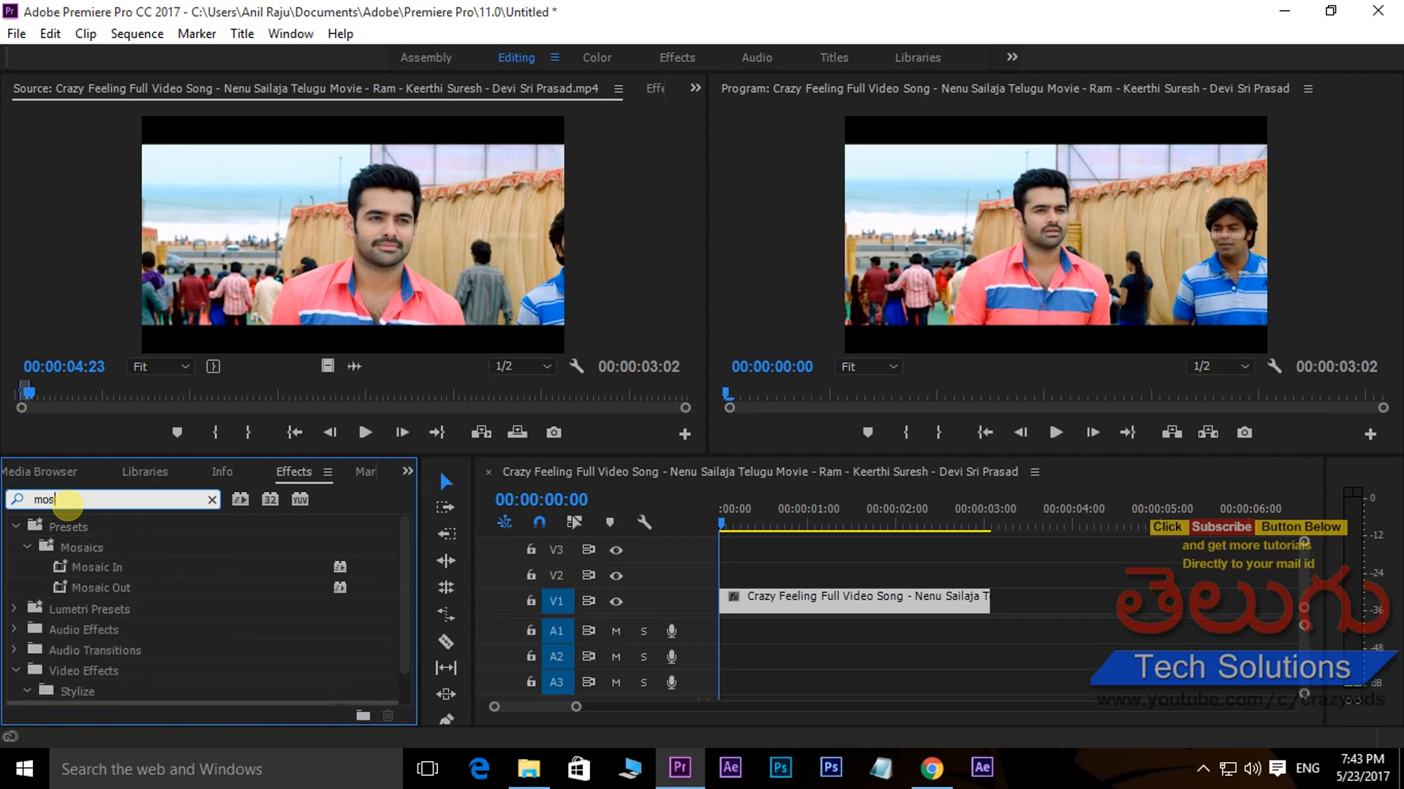
pyautogui.moveTo(405, 564); pyautogui.dragTo(405, 582)
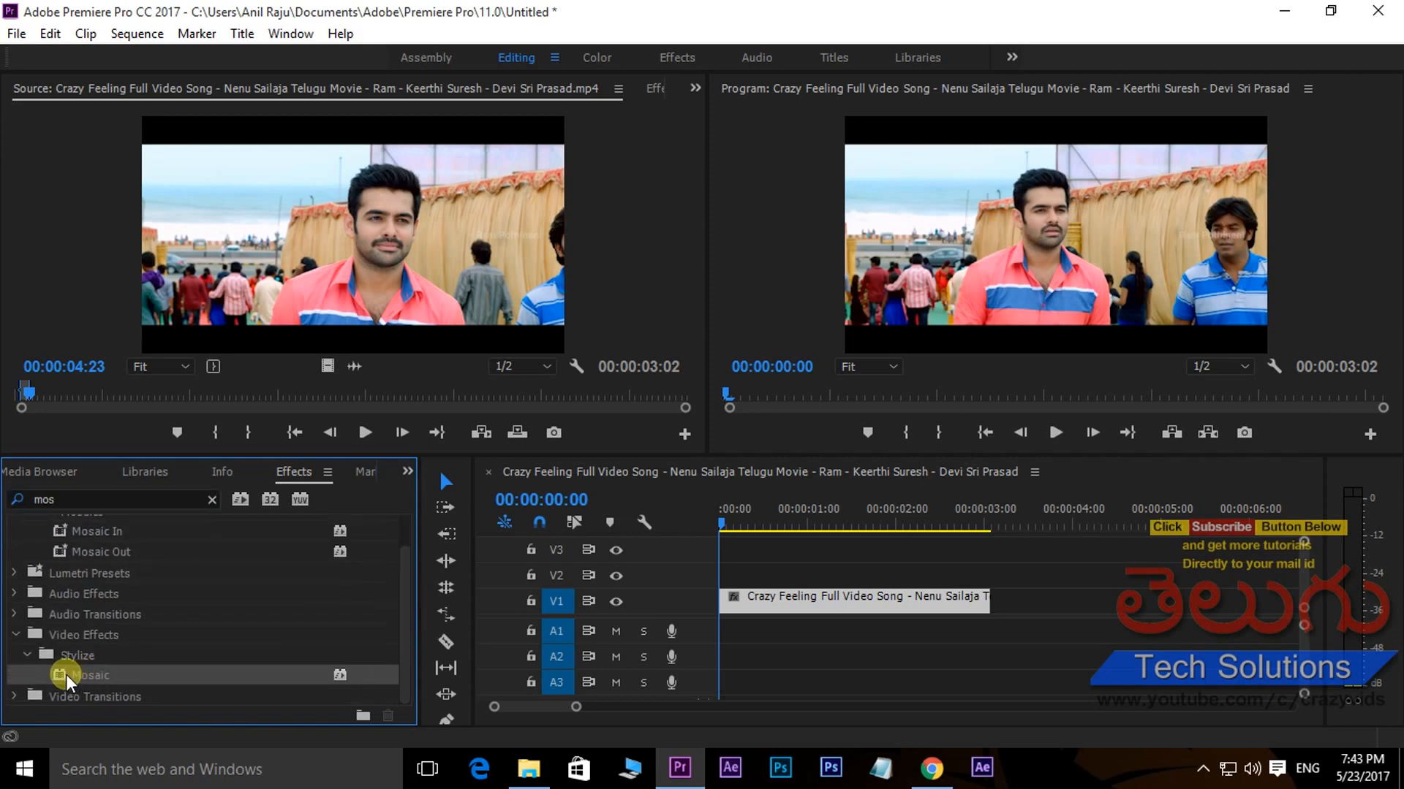
pyautogui.moveTo(66, 674); pyautogui.dragTo(820, 602)
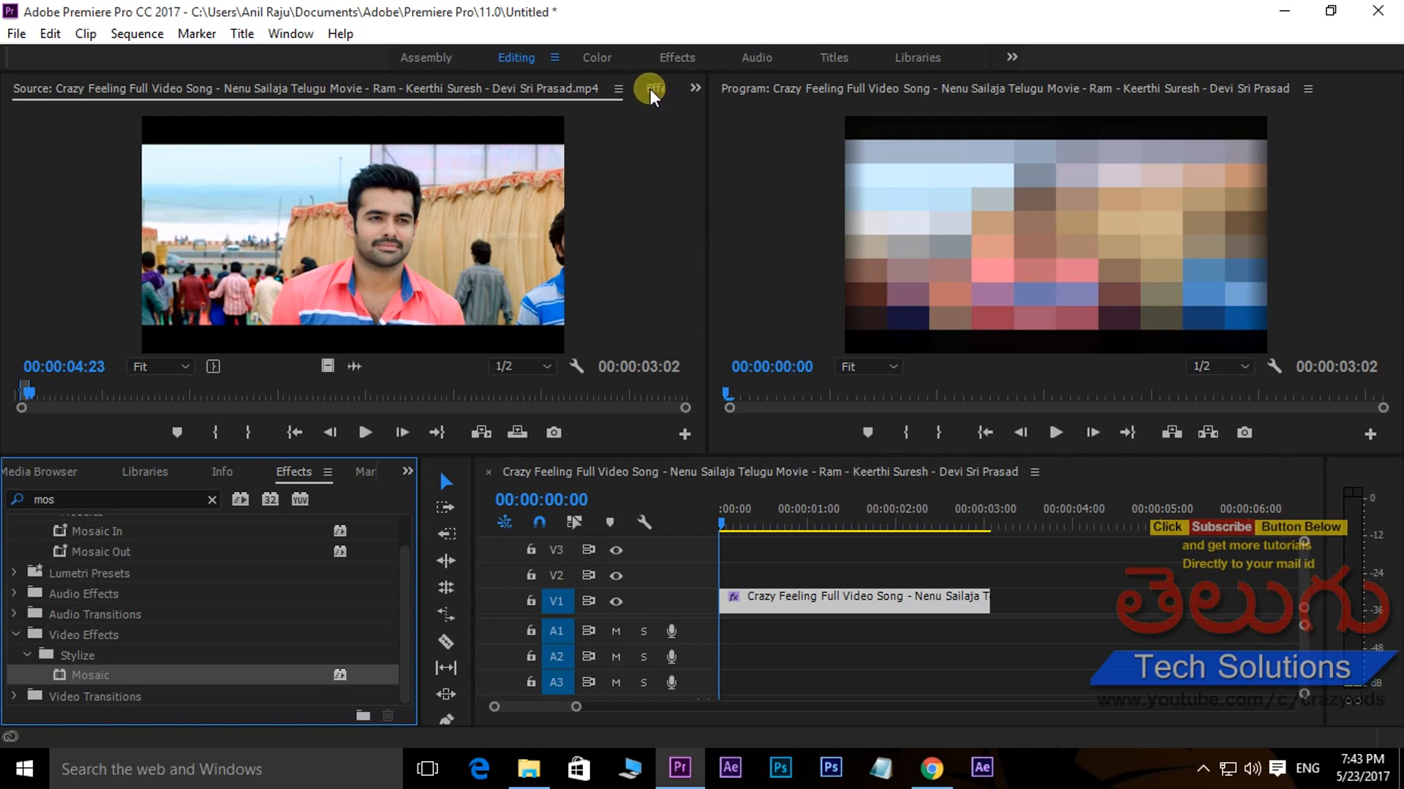
# - Set the Mosaic effect to 125 horizontal and 58 vertical blocks, and limit it with an ellipse mask around the pink-shirted man's face
pyautogui.click(290, 34)
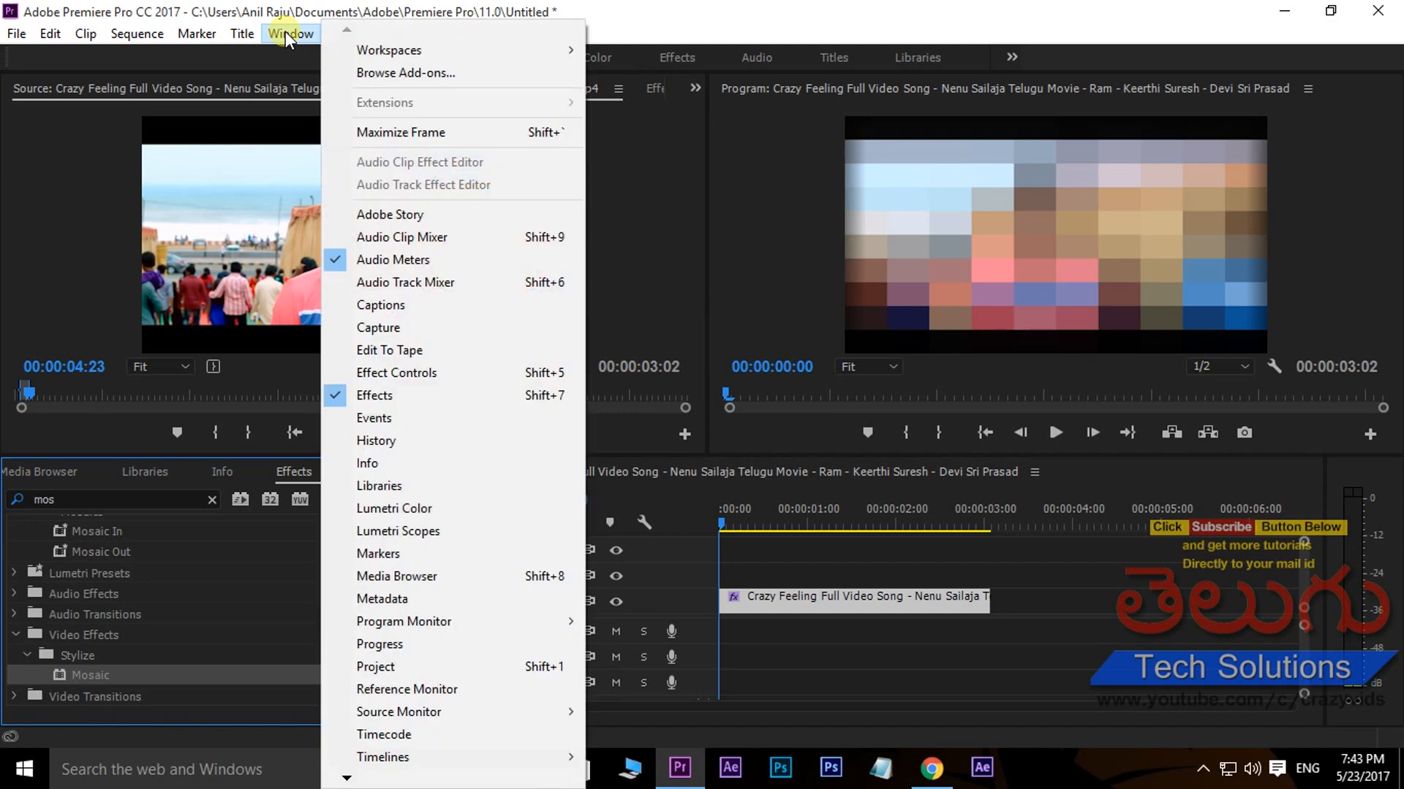
pyautogui.click(405, 374)
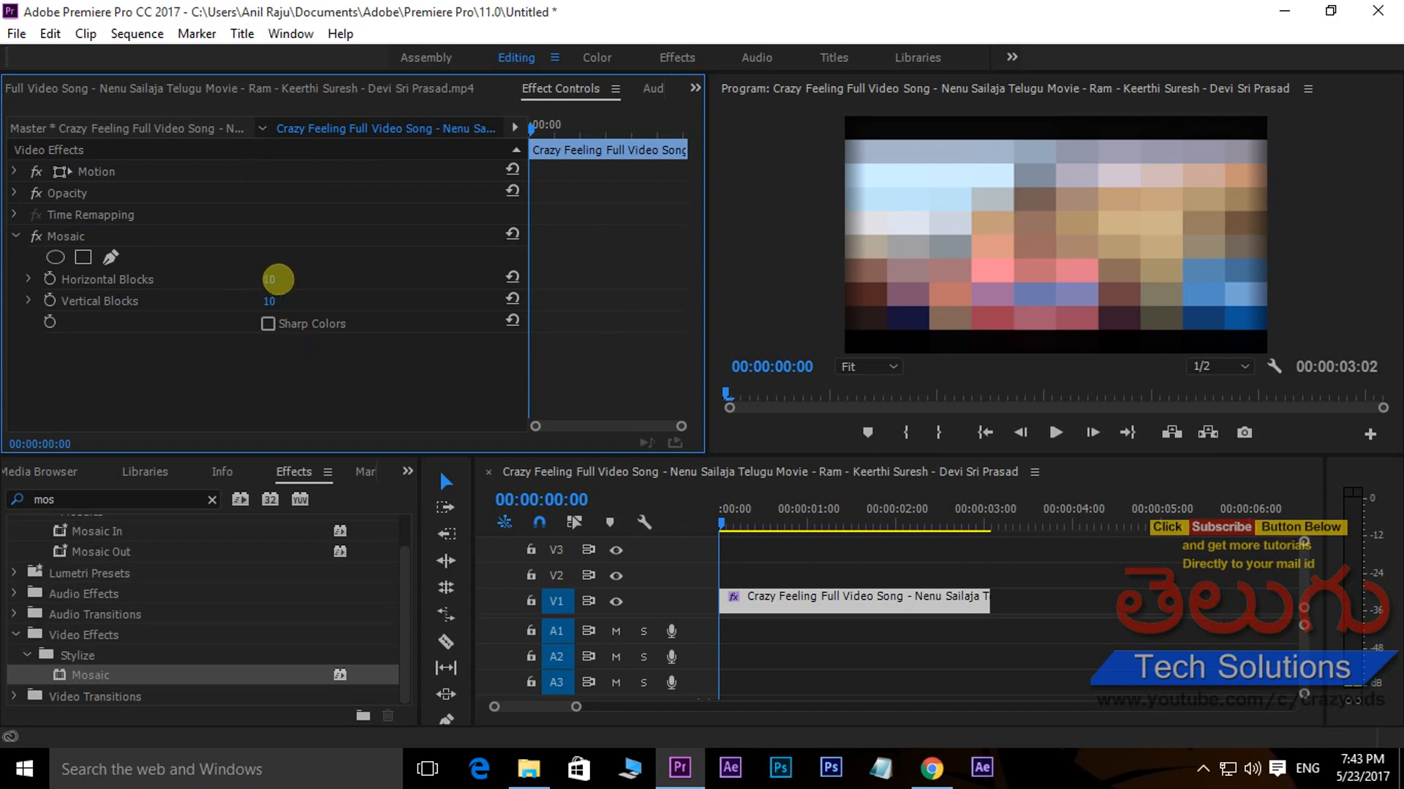
pyautogui.moveTo(274, 282); pyautogui.dragTo(463, 251)
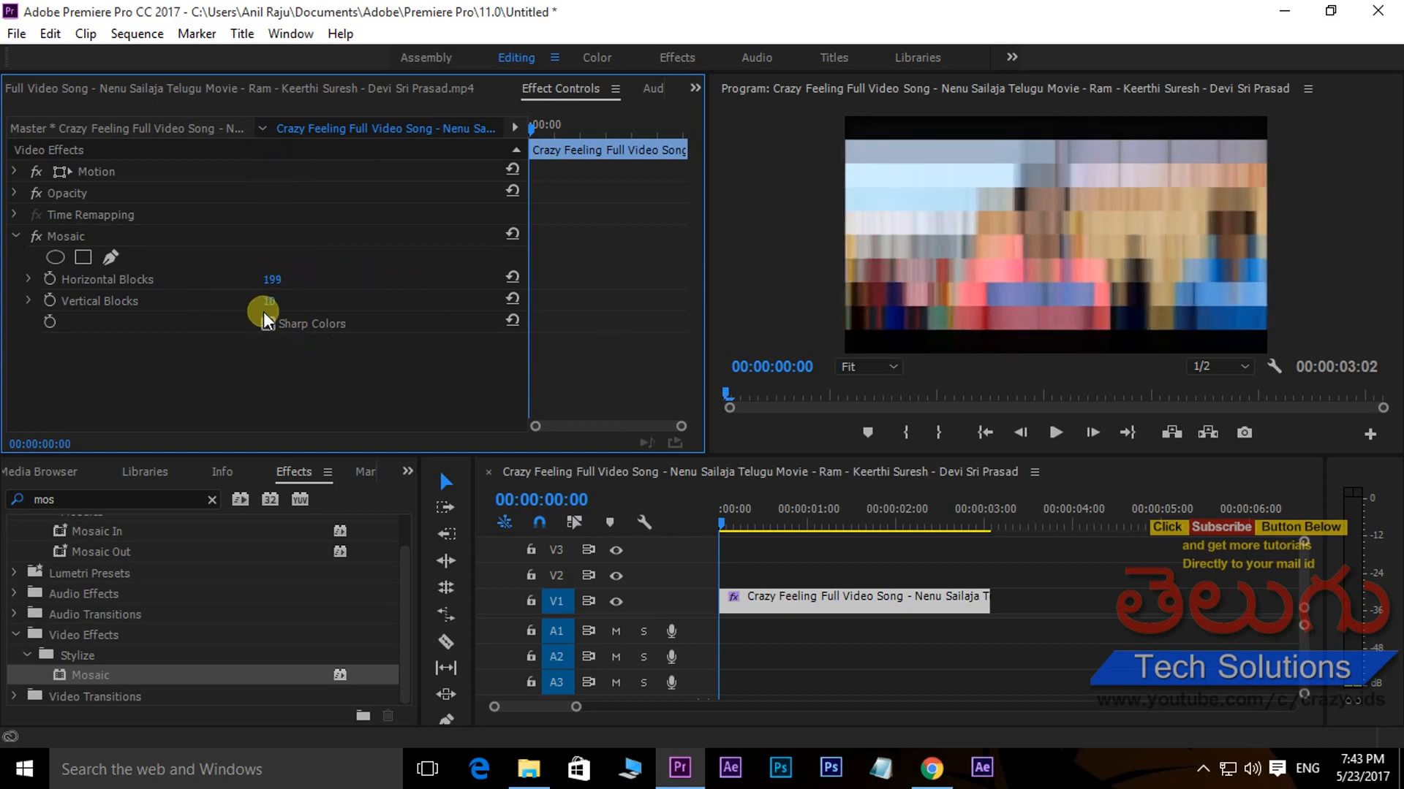
pyautogui.moveTo(269, 300); pyautogui.dragTo(197, 282)
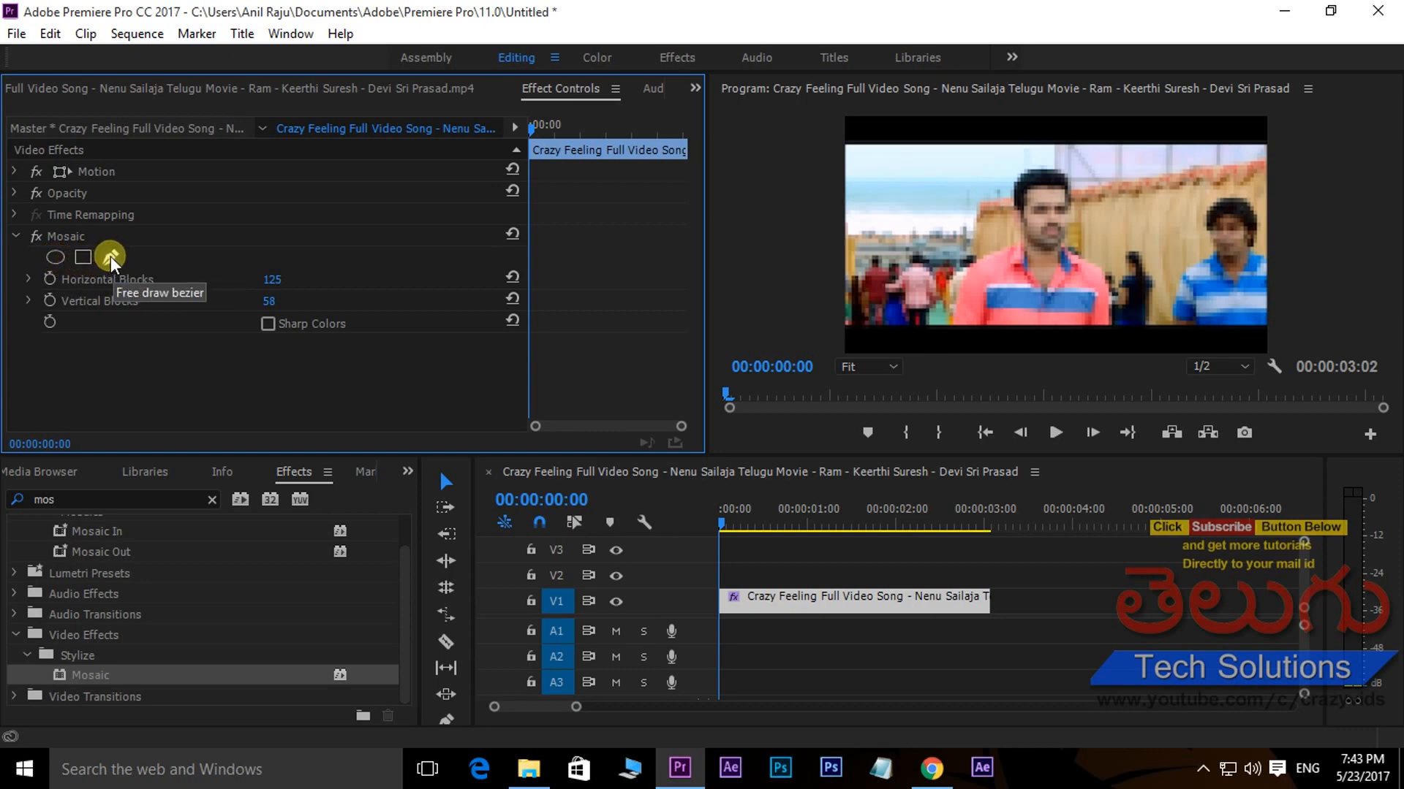
pyautogui.click(55, 258)
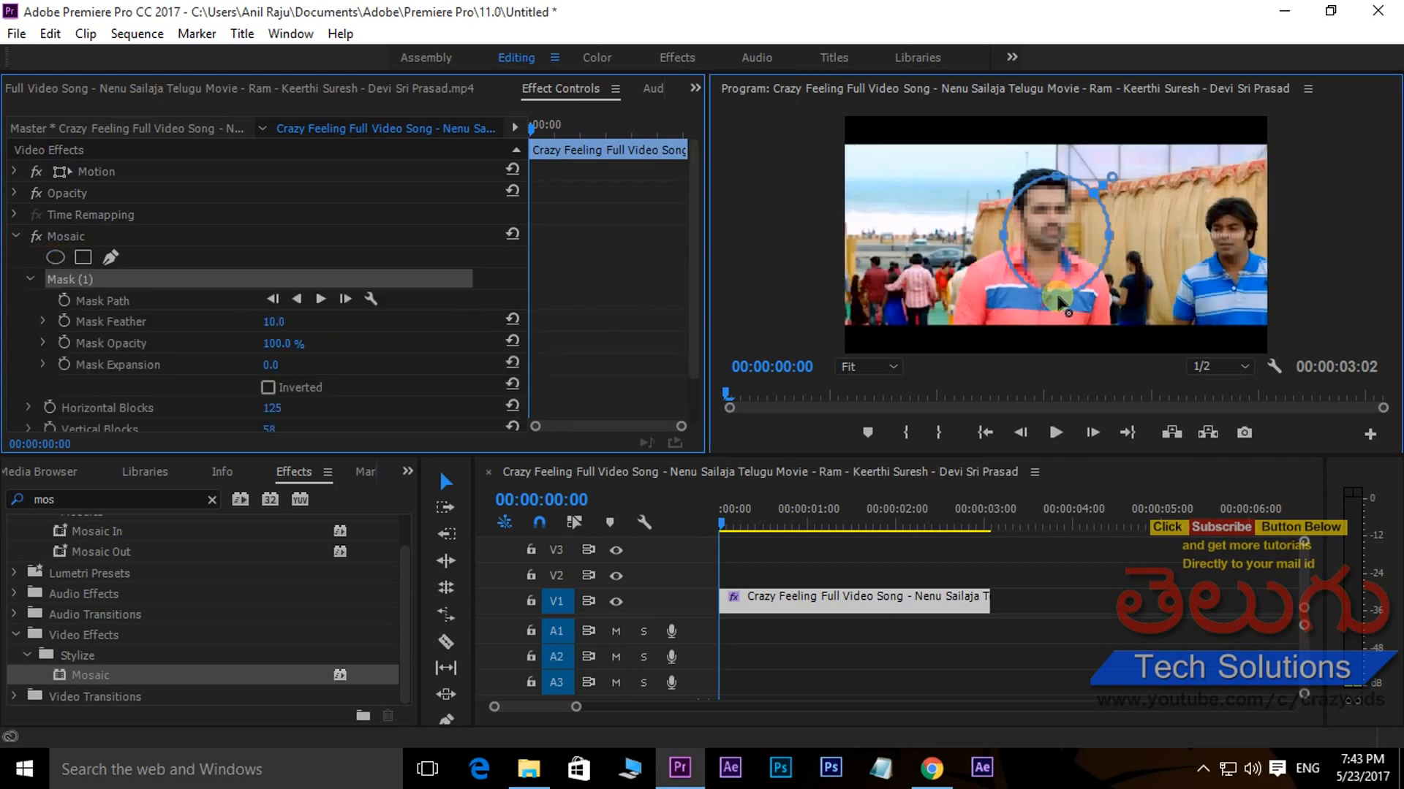
pyautogui.moveTo(1064, 293); pyautogui.dragTo(1012, 213)
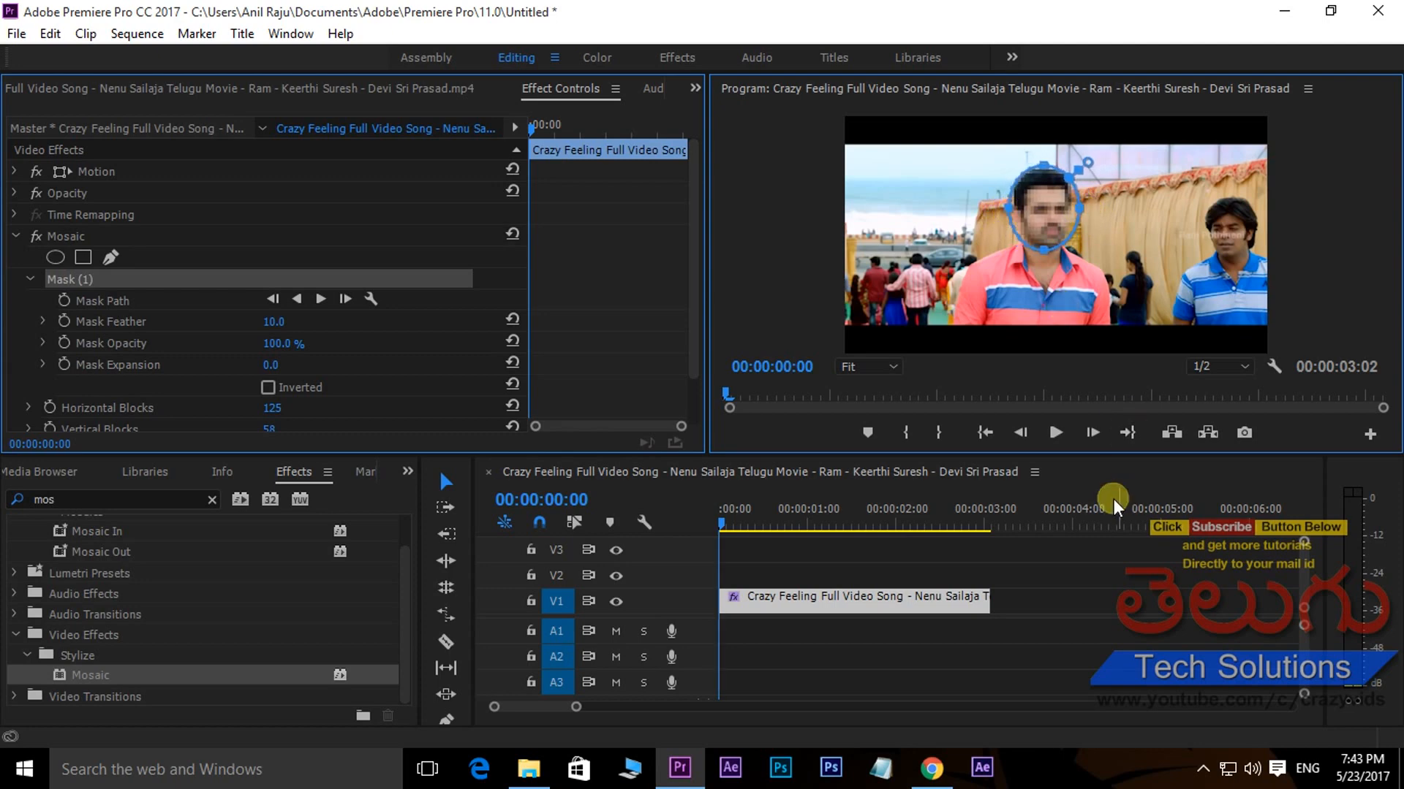
# - Play the sequence to check how the mosaic mask covers the moving face, and return the playhead to the start
pyautogui.click(731, 593)
pyautogui.click(1055, 433)
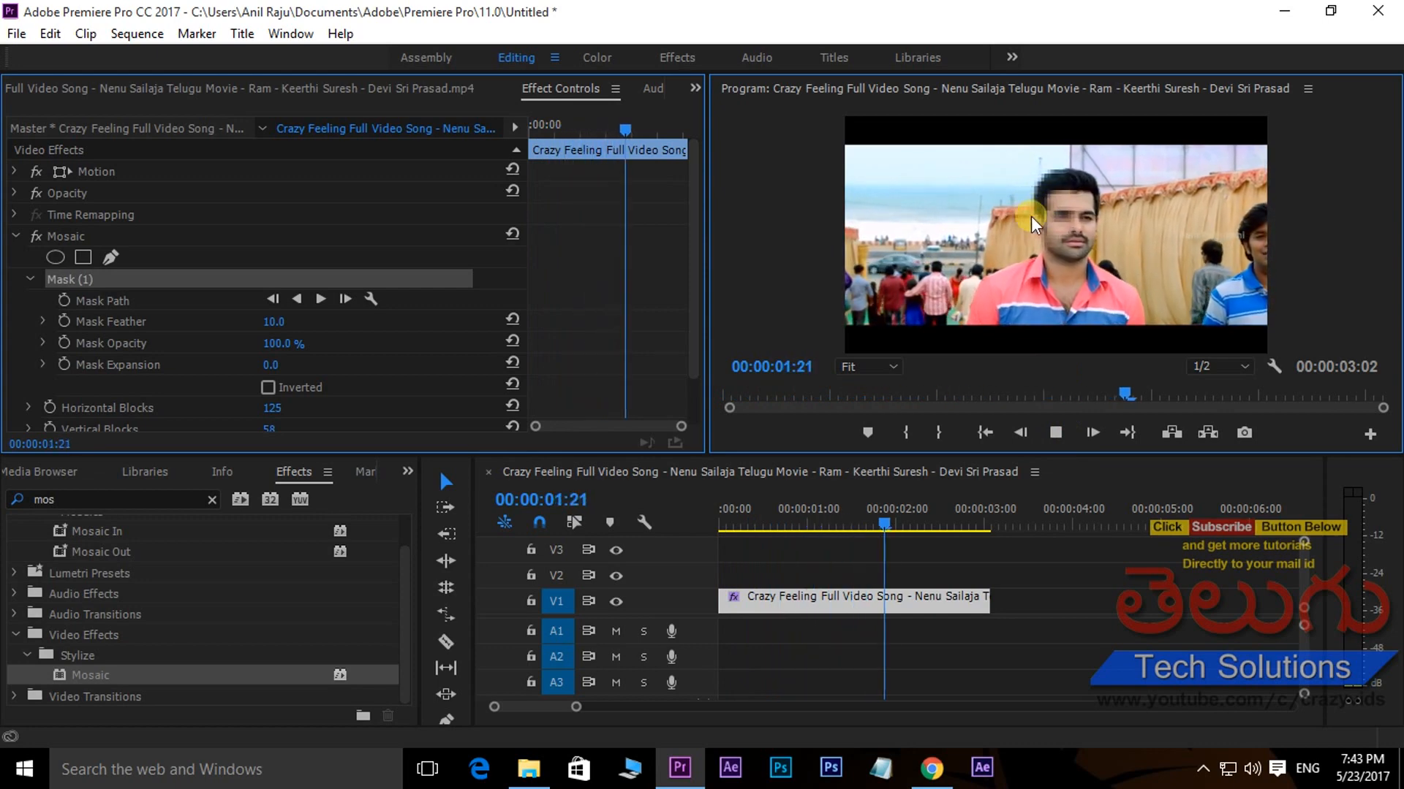
pyautogui.press('space')
pyautogui.press('space')
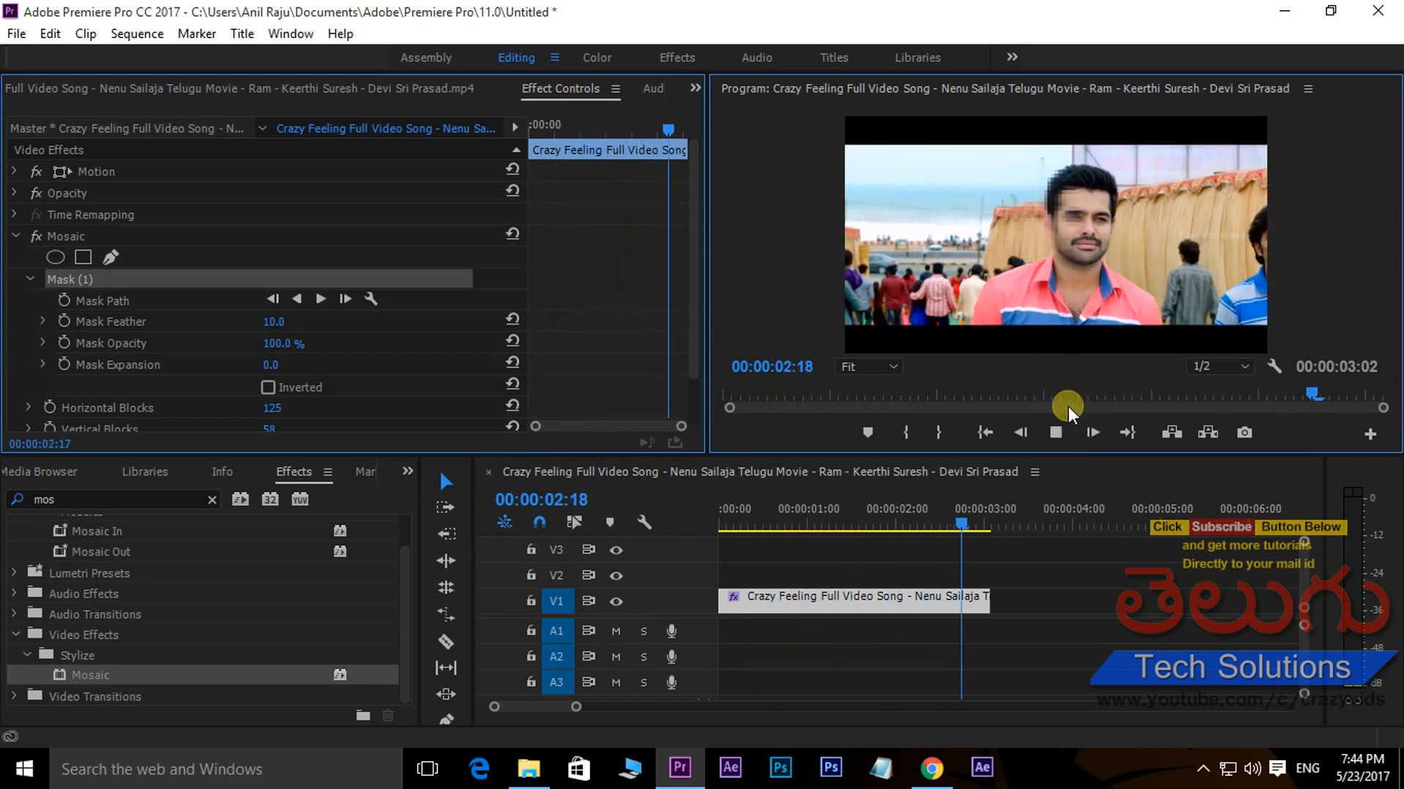
pyautogui.press('space')
pyautogui.moveTo(1001, 500); pyautogui.dragTo(667, 551)
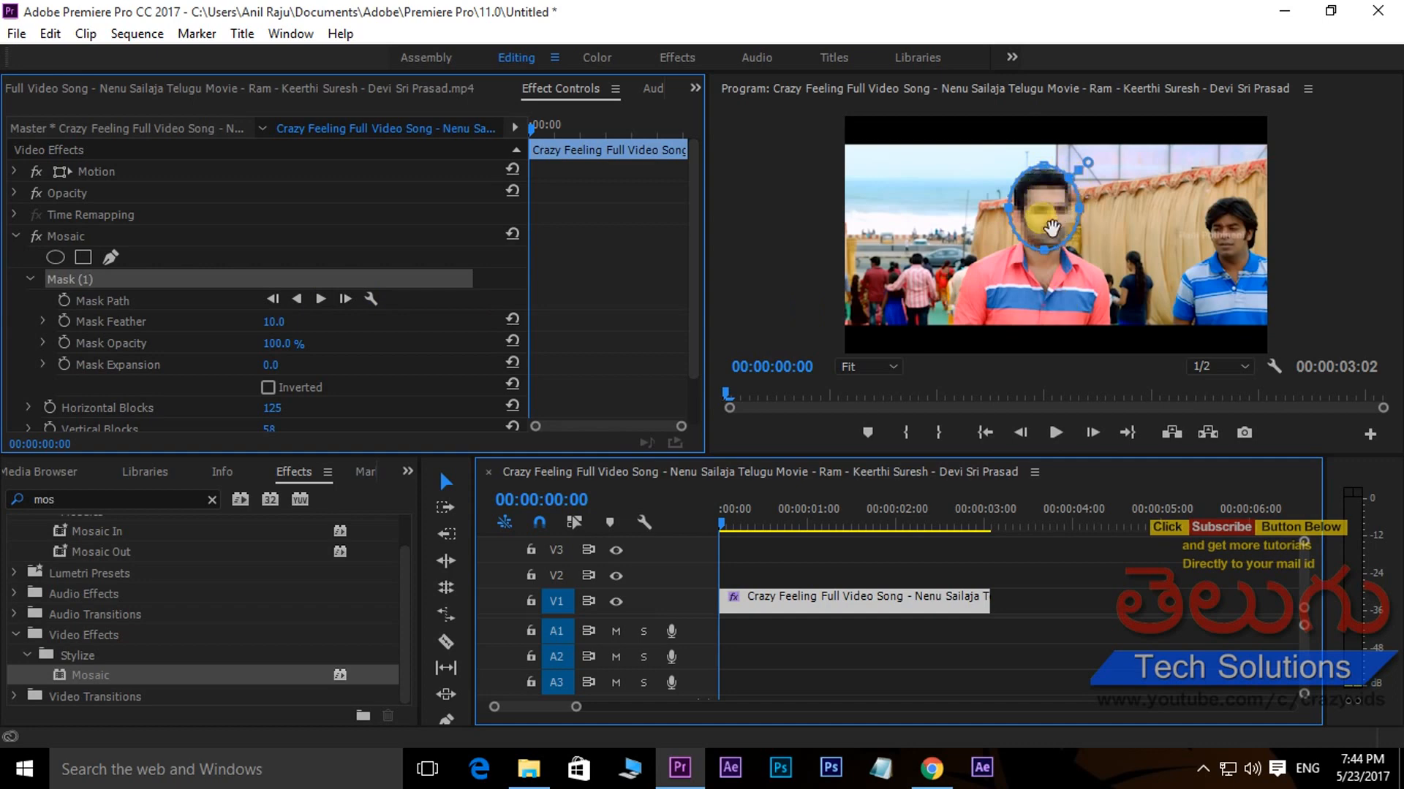
# - Track the Mosaic mask forward through the whole clip and nudge it back over the man's face at 00:00:03:01
pyautogui.click(321, 299)
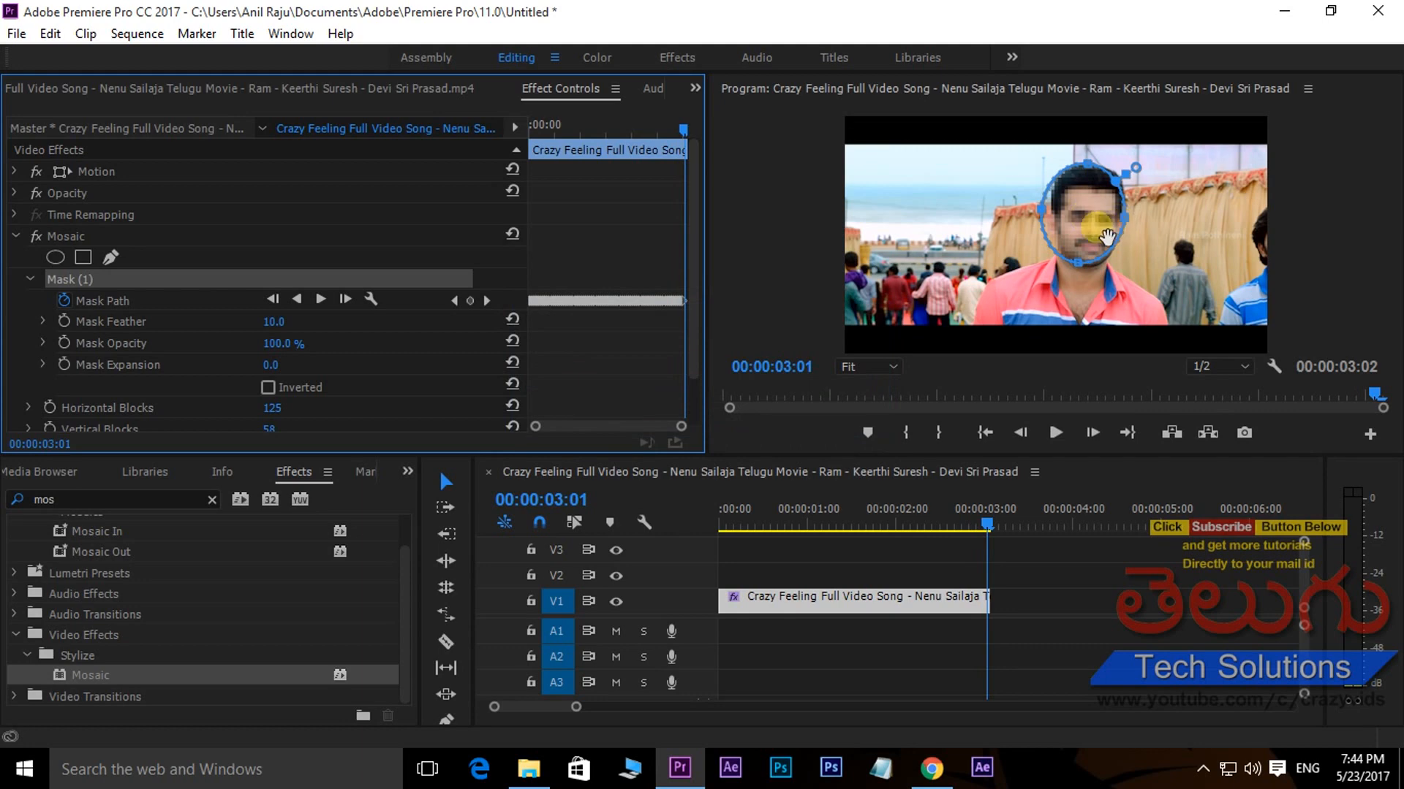
pyautogui.moveTo(1103, 250); pyautogui.dragTo(1099, 251)
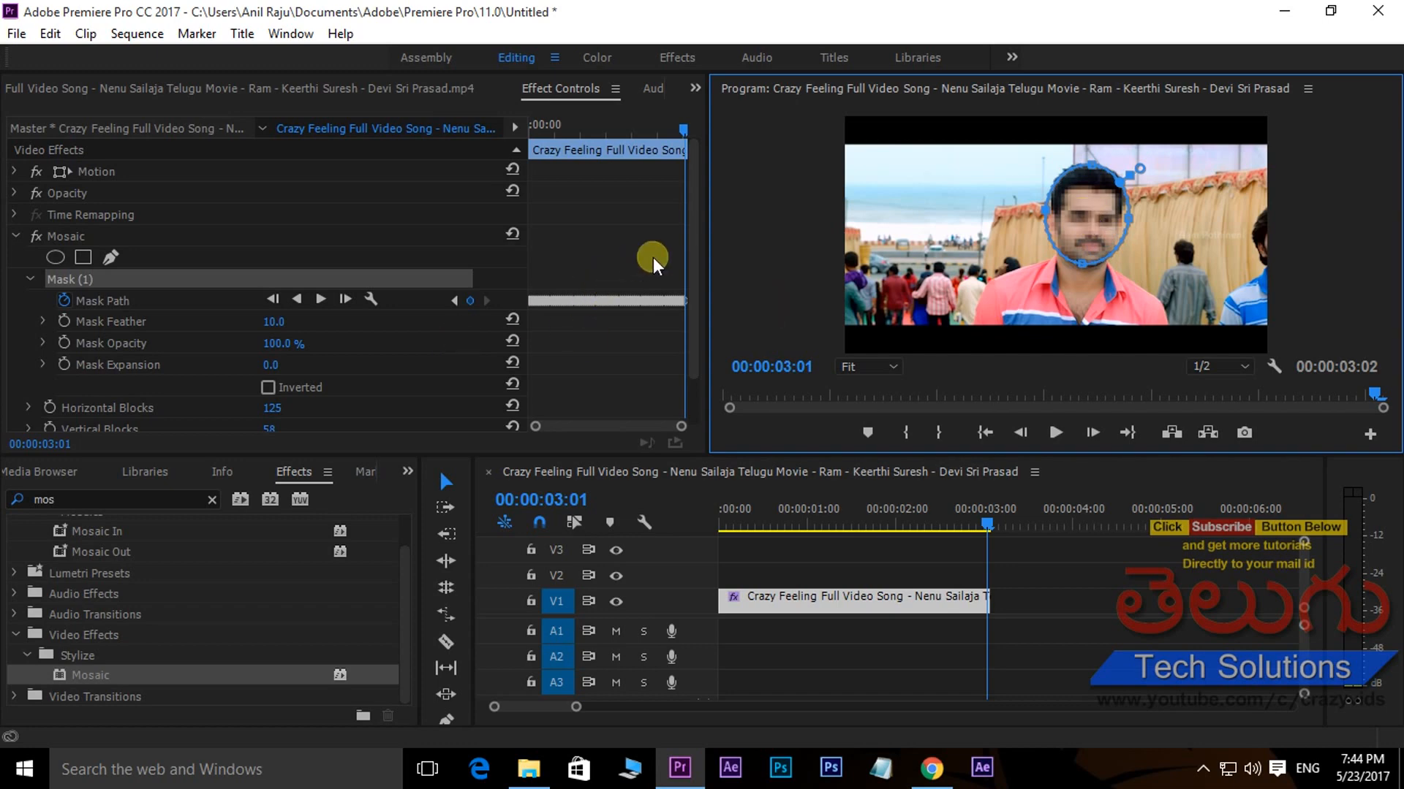
# - Coarsen the Mosaic effect to 51 horizontal and 42 vertical blocks
pyautogui.scroll(-2, 387, 326)
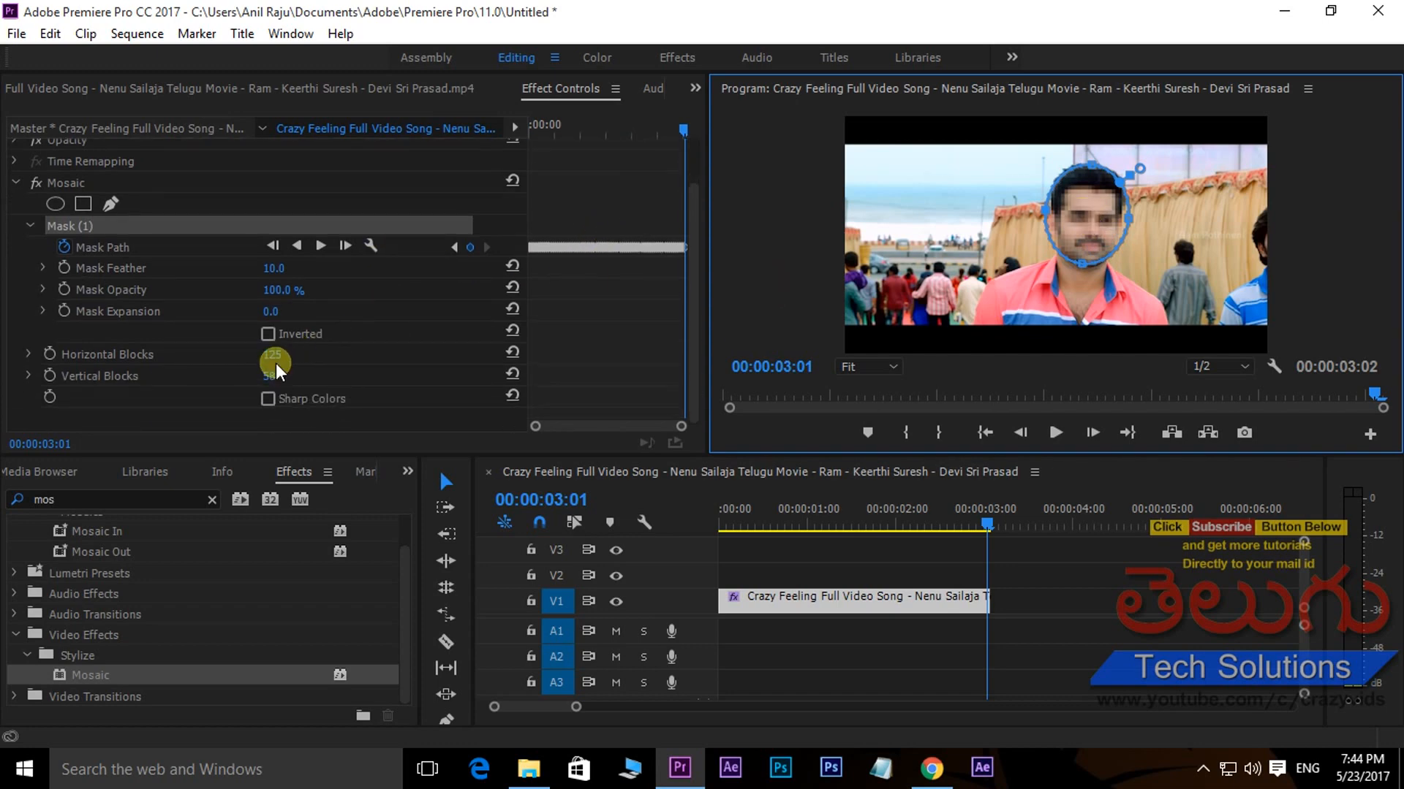
pyautogui.moveTo(269, 354); pyautogui.dragTo(187, 349)
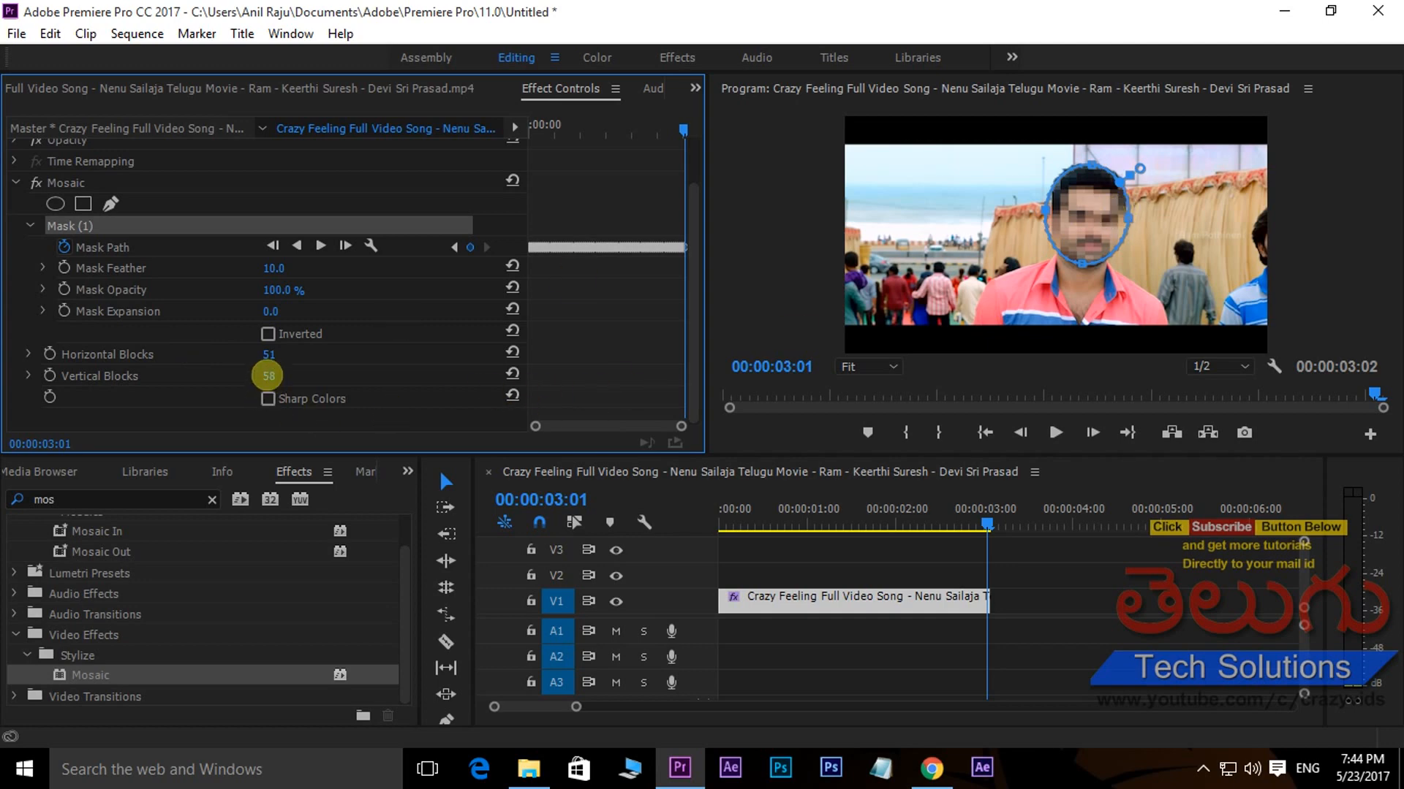
pyautogui.moveTo(269, 376); pyautogui.dragTo(251, 373)
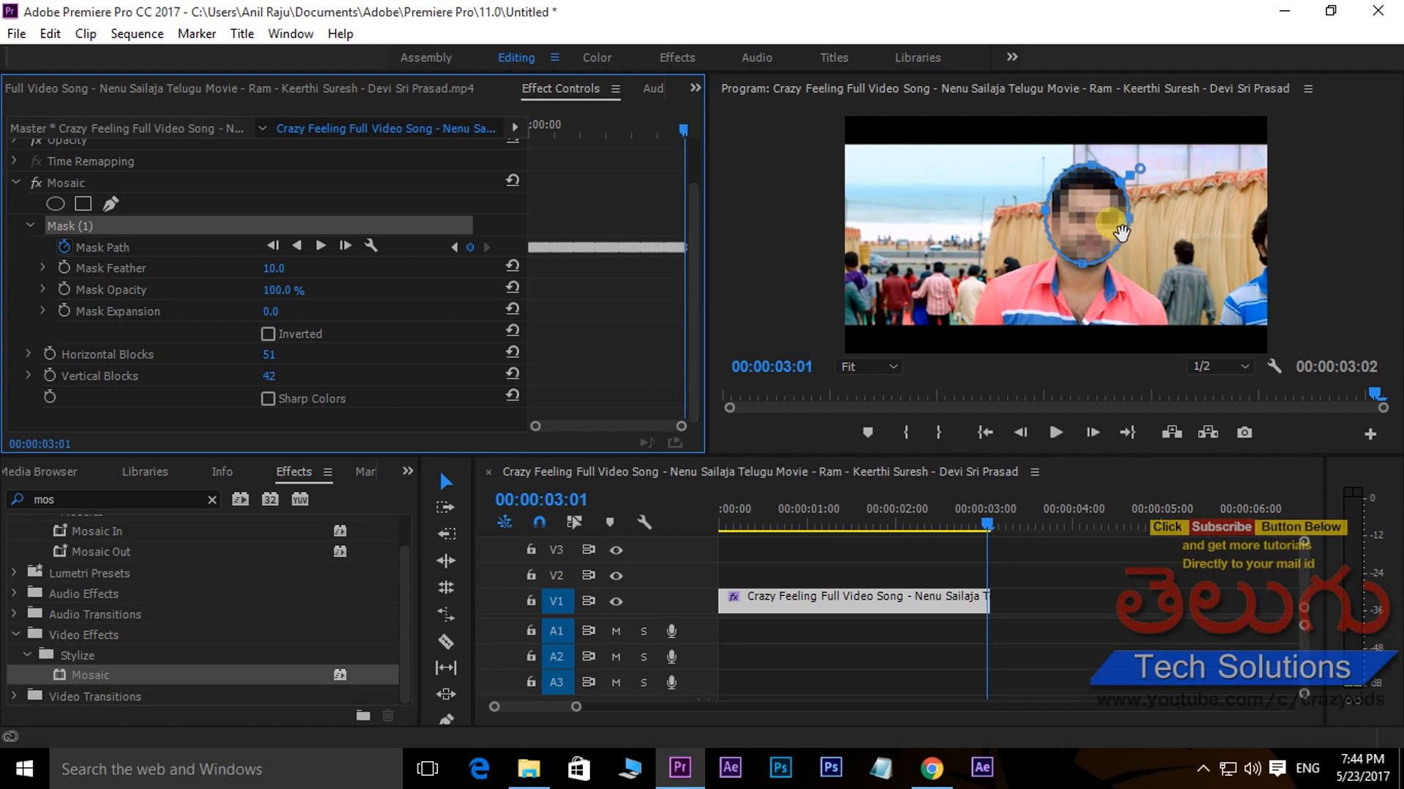
# - Maximize the Program monitor and play the sequence from the start to check that the mosaic follows the moving face
pyautogui.press('`')
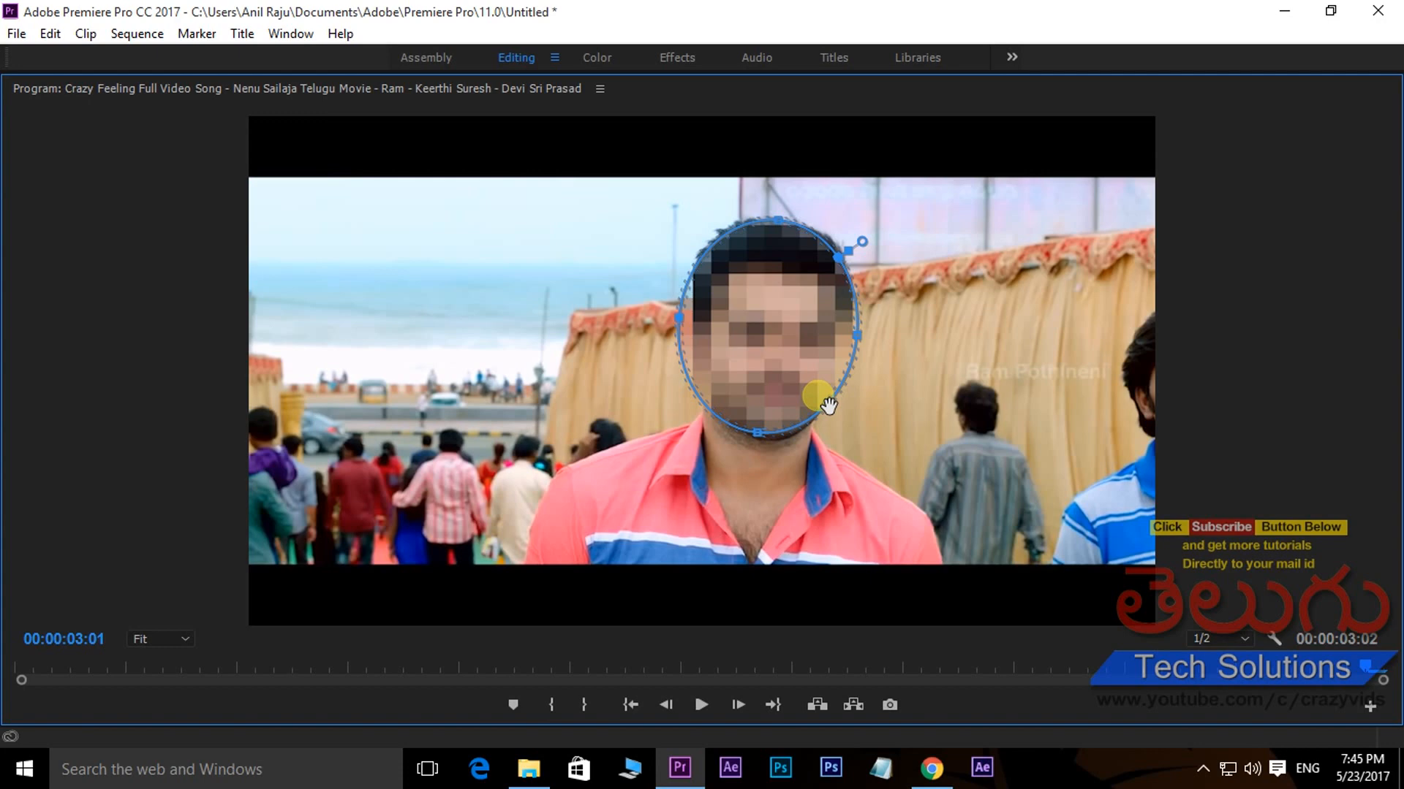
pyautogui.press('Home')
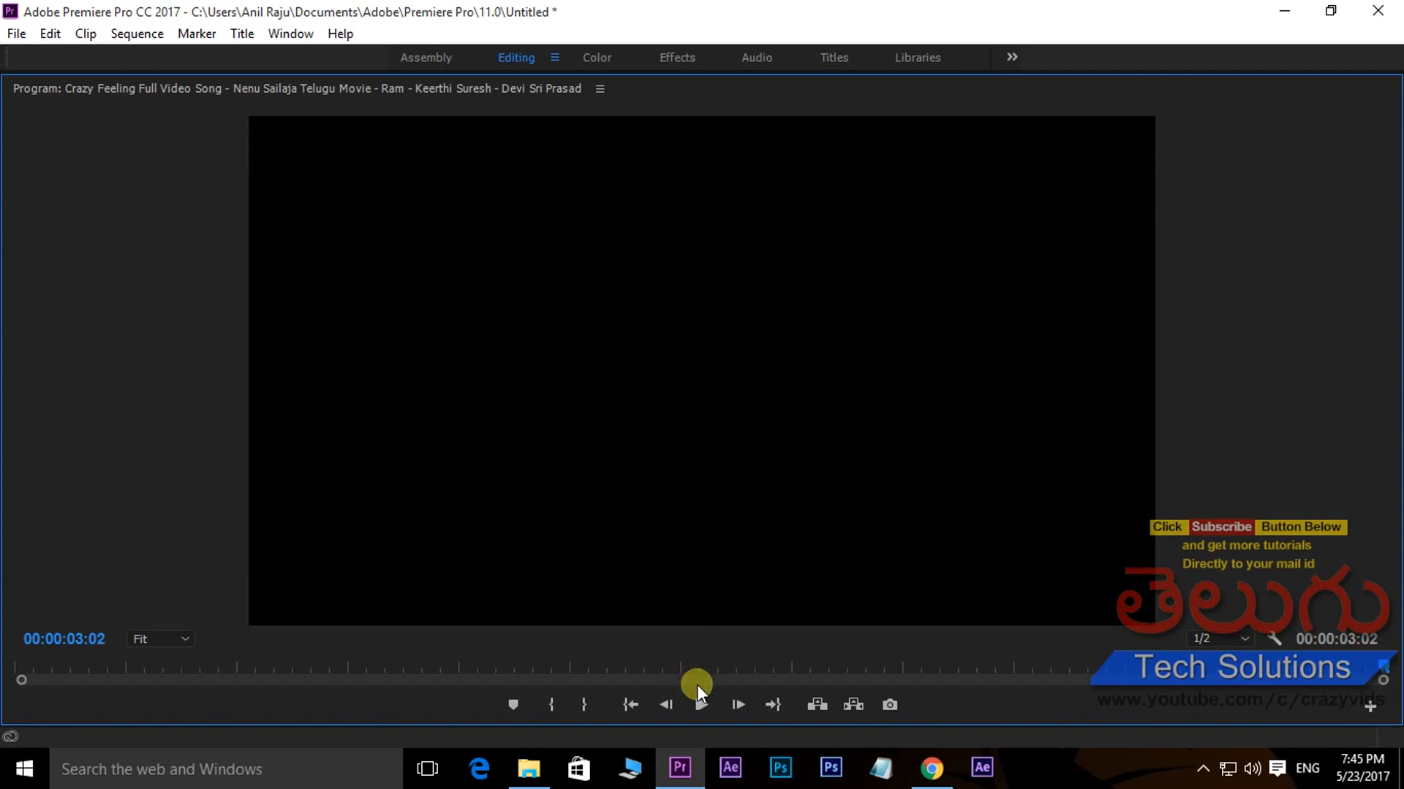
pyautogui.click(700, 703)
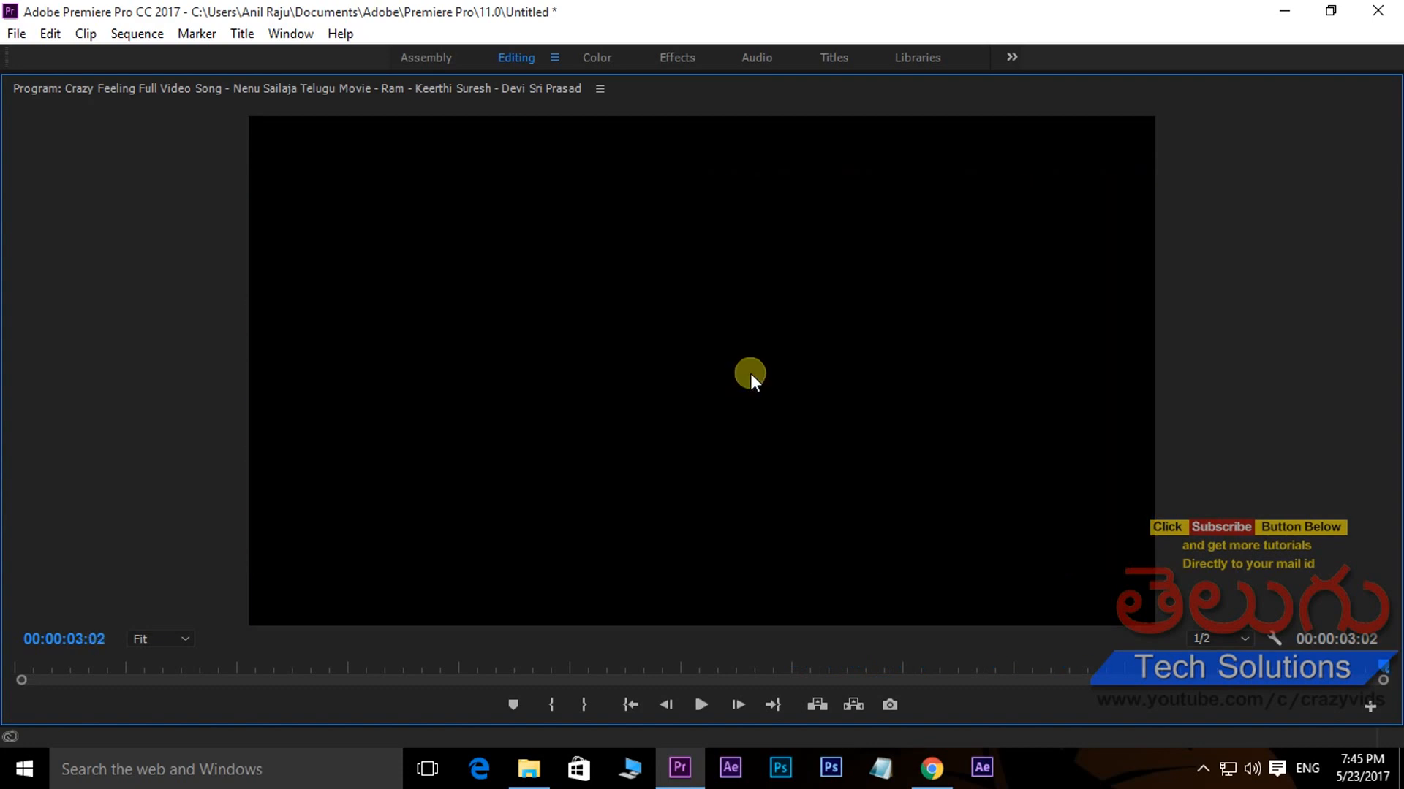
pyautogui.click(702, 704)
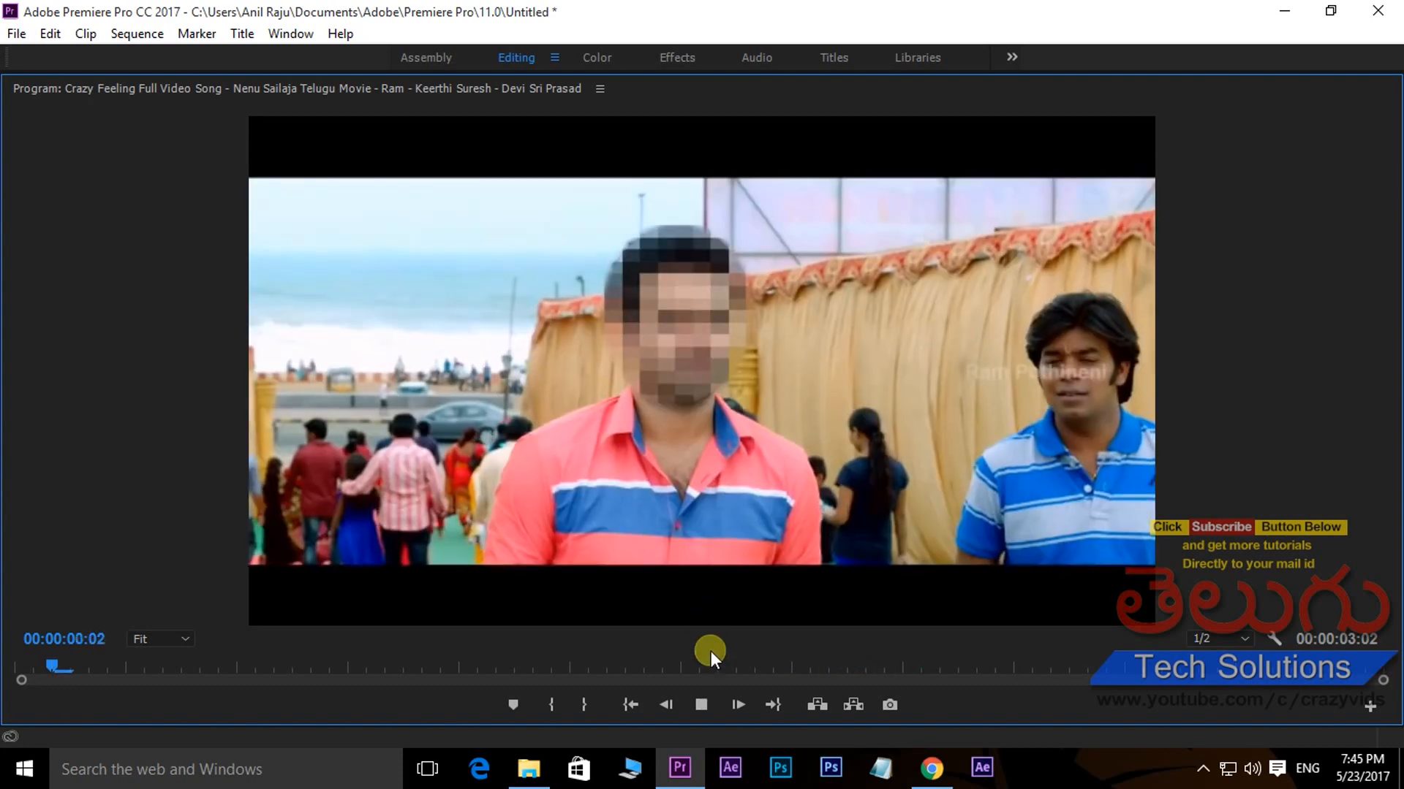
pyautogui.press('space')
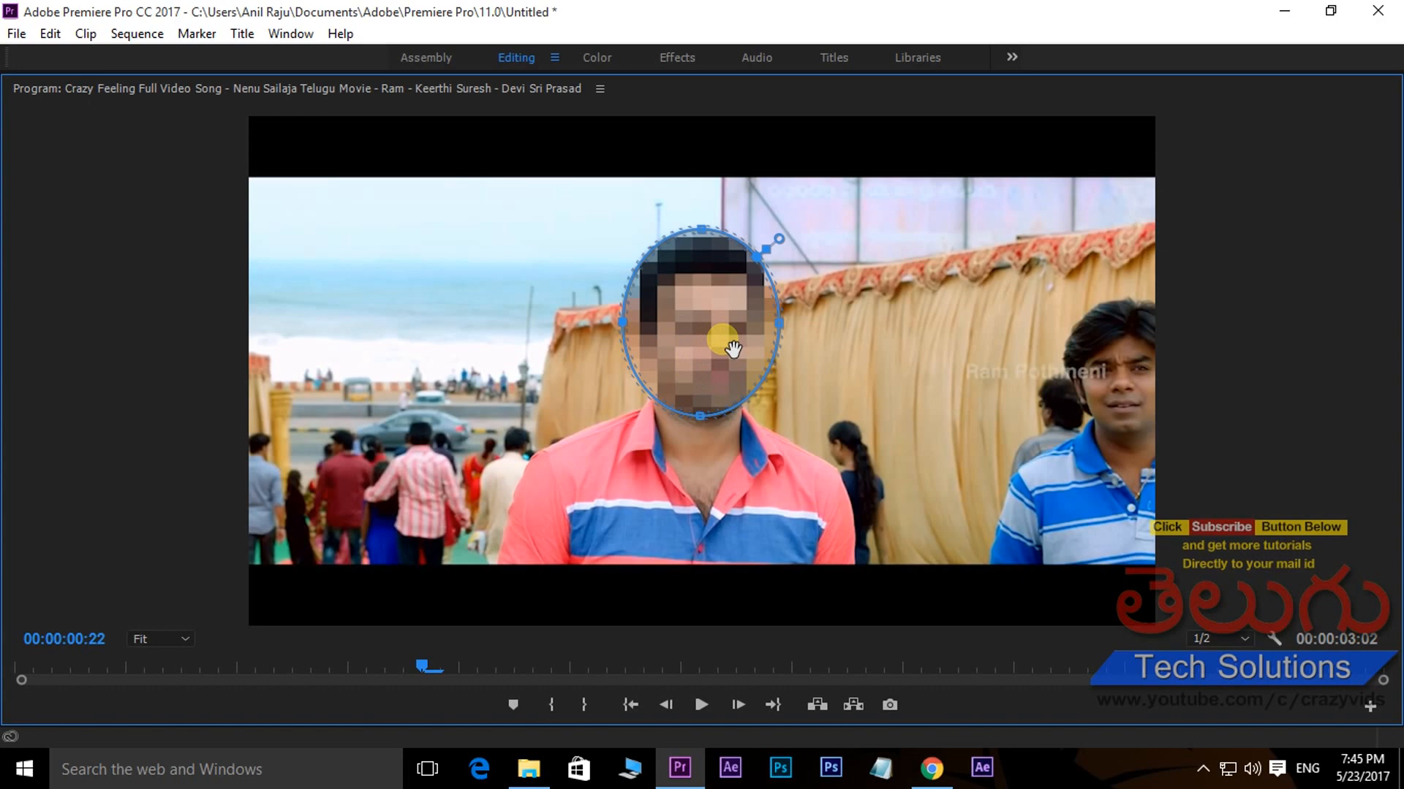
pyautogui.press('space')
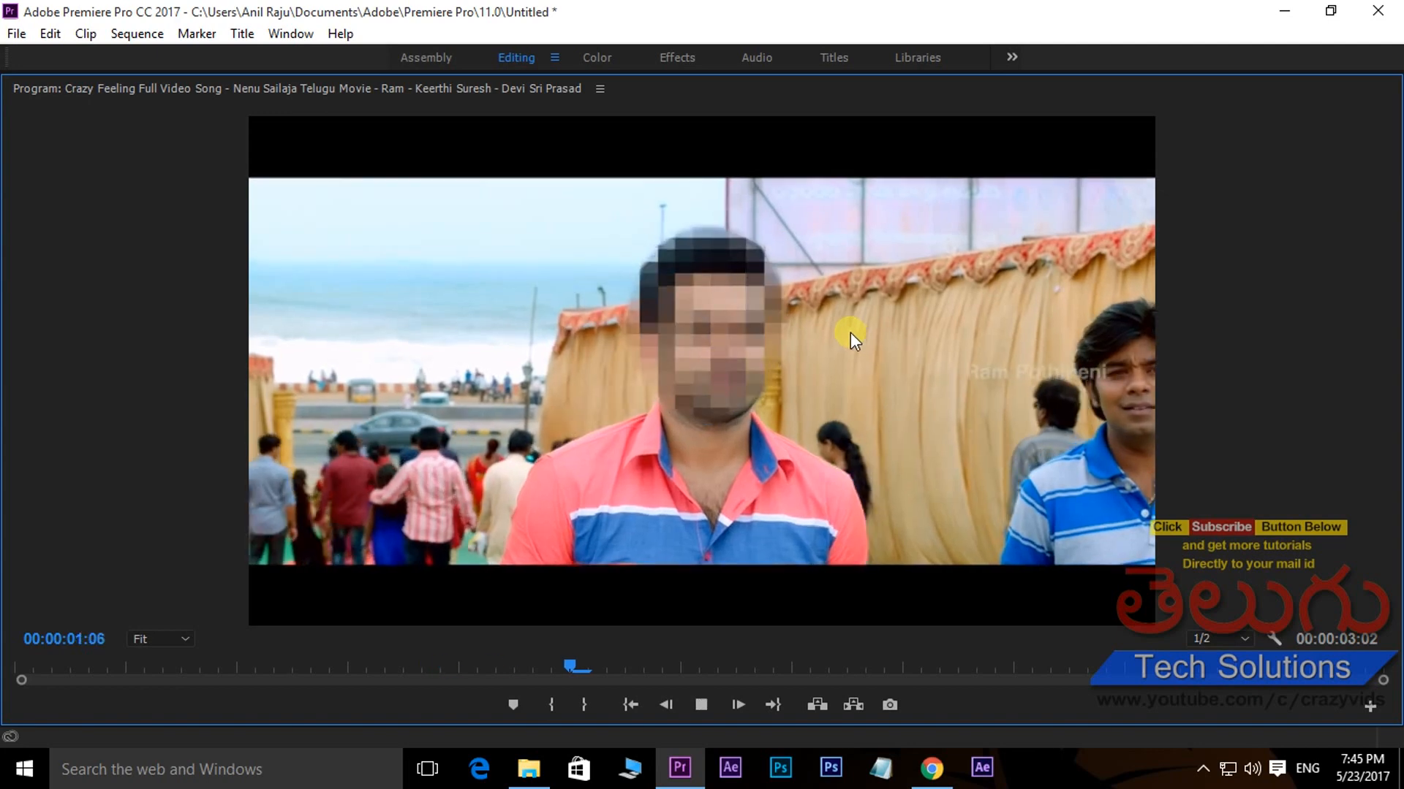